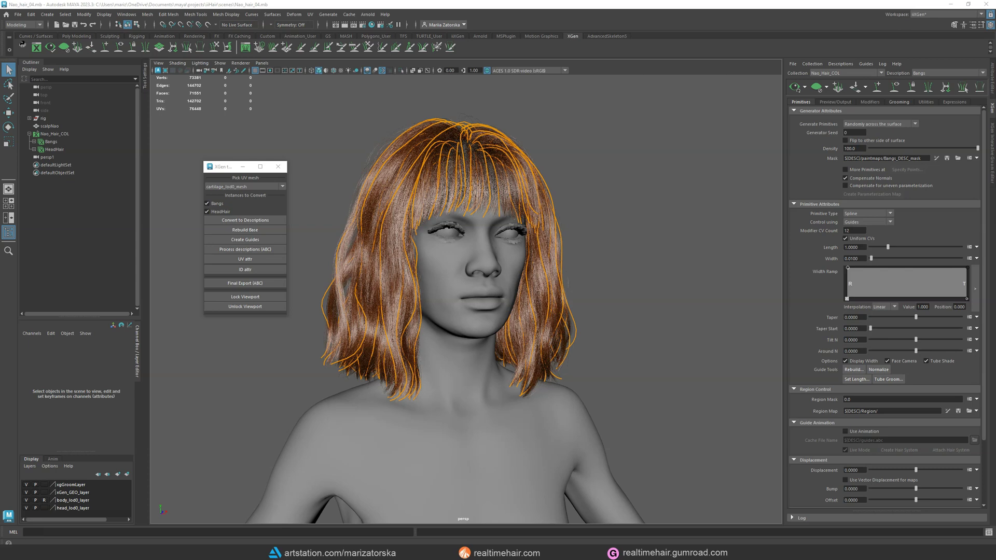
- Switch to the Unreal scene and move the XGen tool window to the upper right
{"action": "key", "text": "alt+Tab"}
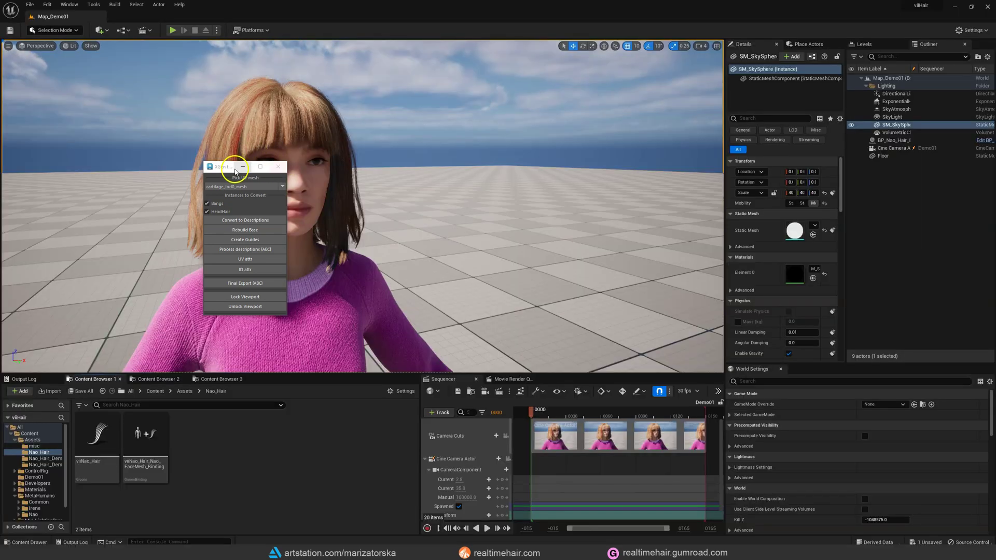
{"action": "left_click_drag", "start_coordinate": [234, 165], "coordinate": [471, 125]}
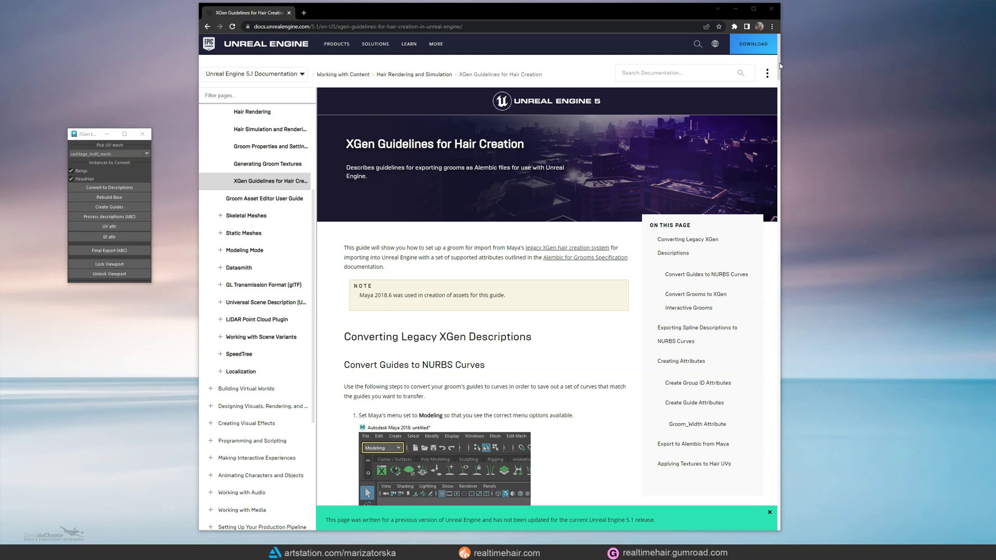
- Scroll the XGen Guidelines page to Creating Attributes and place the XGen tool window over it
{"action": "left_click_drag", "start_coordinate": [779, 64], "coordinate": [781, 224]}
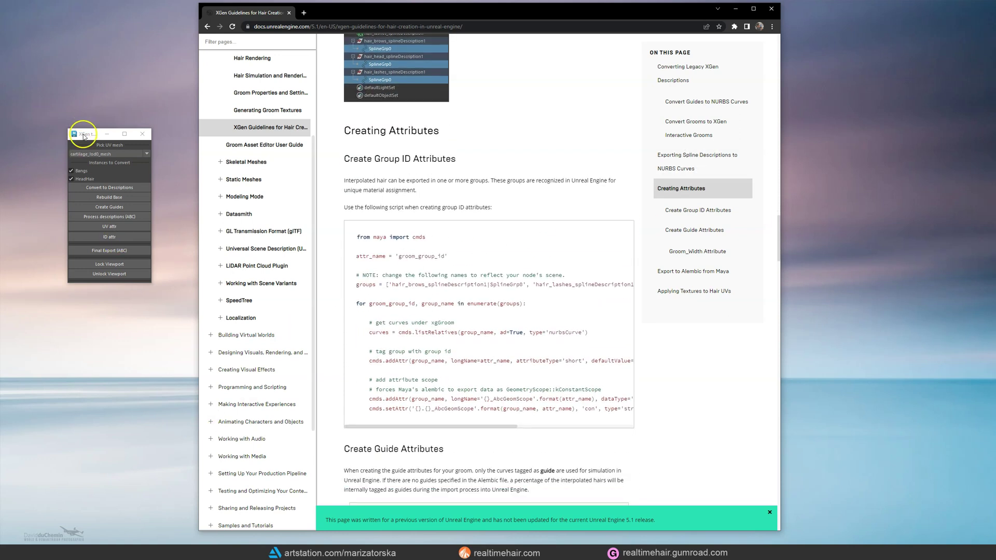
{"action": "left_click_drag", "start_coordinate": [80, 136], "coordinate": [523, 88]}
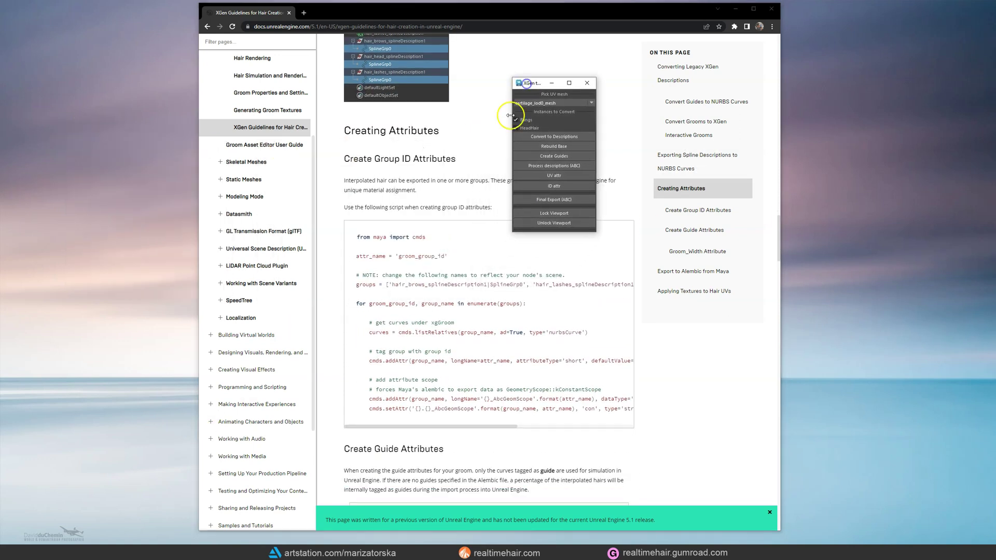
{"action": "left_click", "coordinate": [588, 138]}
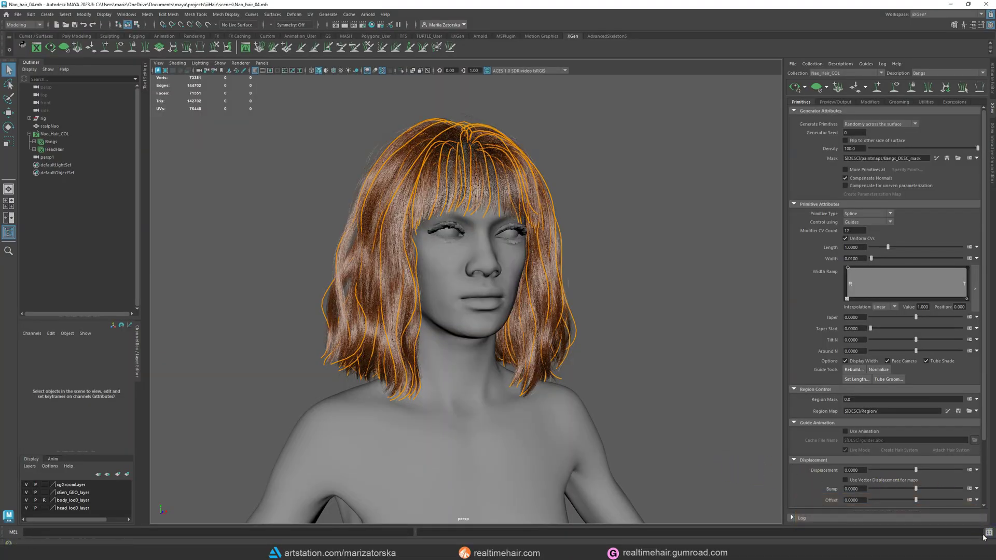
- Load Realtimehair_XGEN_to_UE.py into the Script Editor's Python tab and execute it
{"action": "left_click", "coordinate": [988, 533]}
{"action": "left_click", "coordinate": [473, 465]}
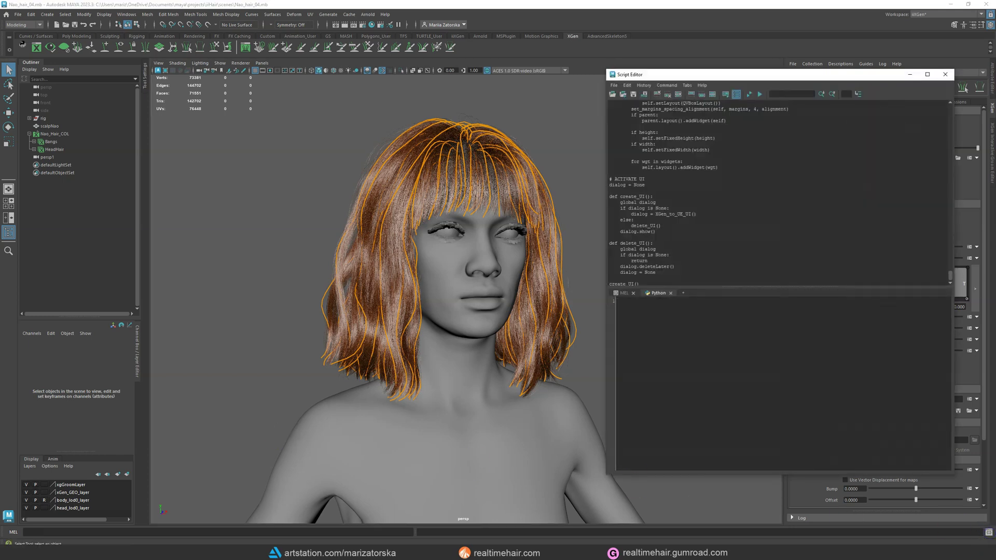
{"action": "key", "text": "alt+Tab"}
{"action": "left_click", "coordinate": [342, 176]}
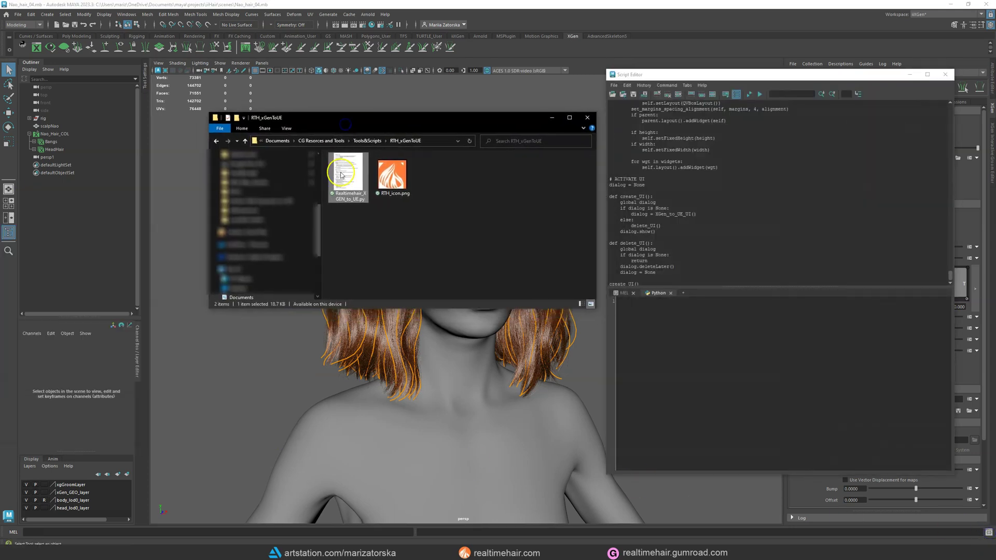
{"action": "left_click_drag", "start_coordinate": [341, 176], "coordinate": [690, 363]}
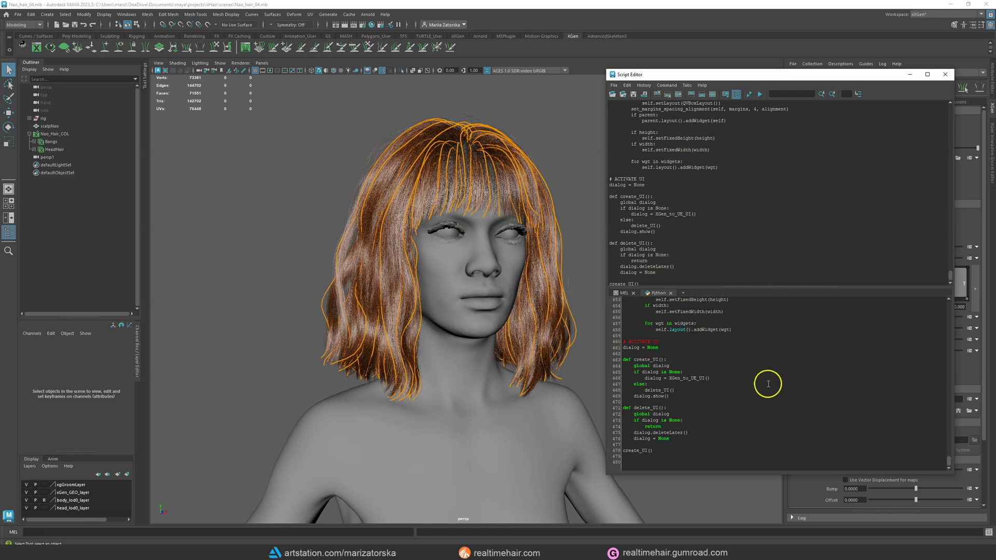
{"action": "left_click_drag", "start_coordinate": [768, 384], "coordinate": [758, 386]}
{"action": "key", "text": "ctrl+a"}
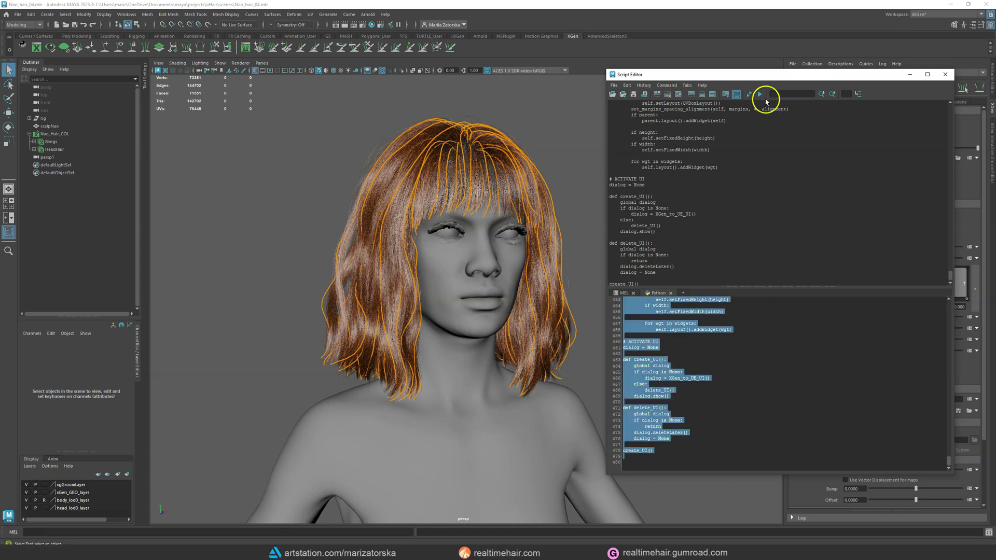
{"action": "left_click", "coordinate": [760, 94]}
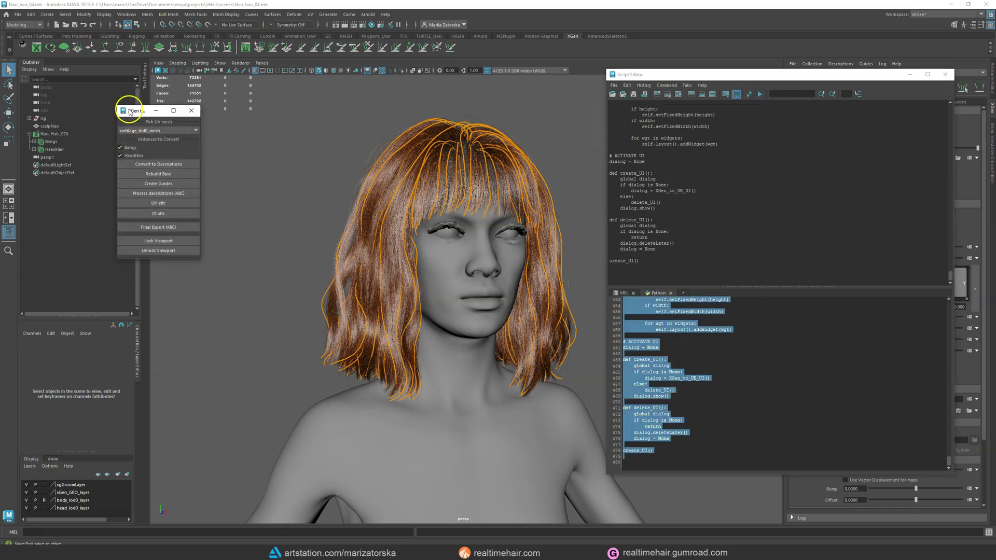
{"action": "left_click_drag", "start_coordinate": [141, 113], "coordinate": [179, 135]}
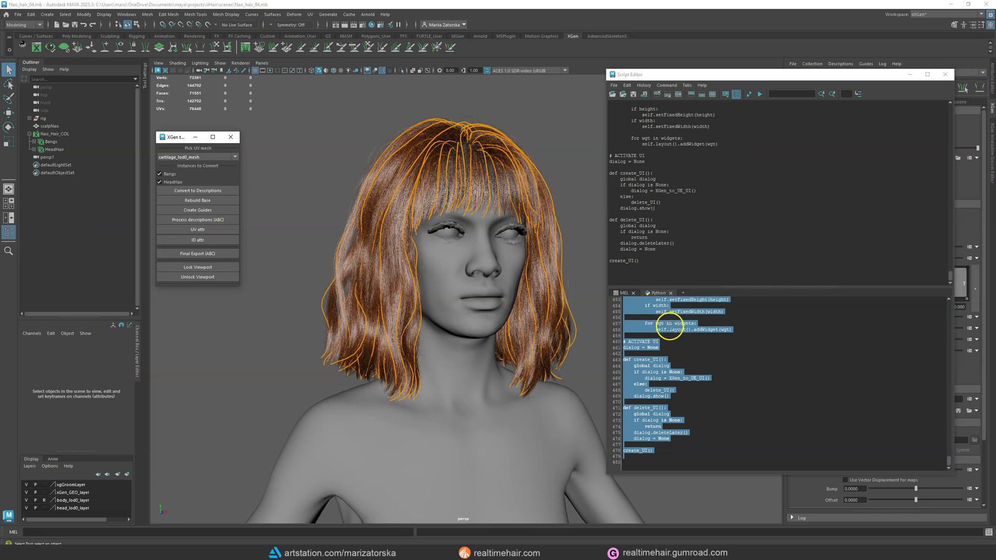
- Add the script to the shelf and relaunch the XGen tool from its button
{"action": "middle_click_drag", "start_coordinate": [668, 326], "coordinate": [479, 46]}
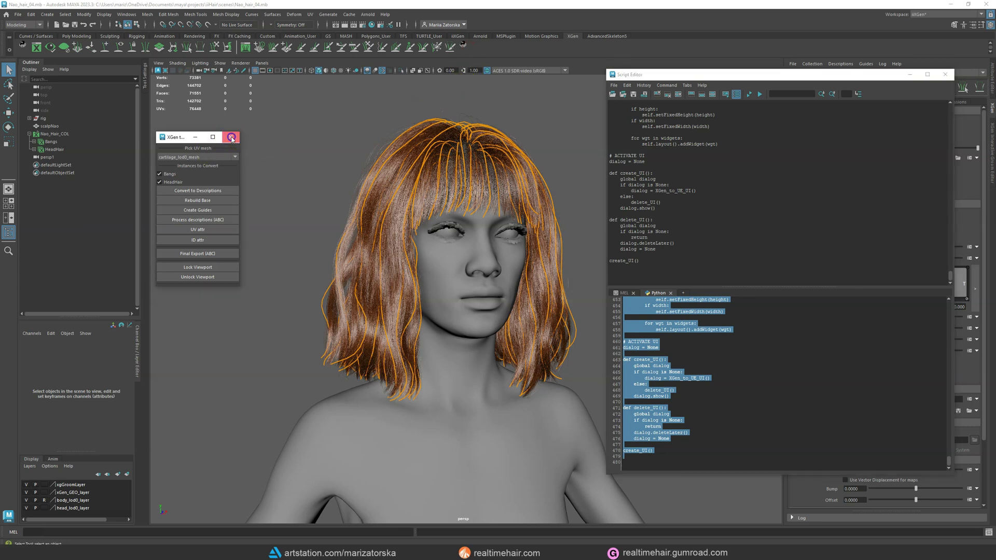
{"action": "left_click", "coordinate": [230, 137]}
{"action": "left_click", "coordinate": [465, 47]}
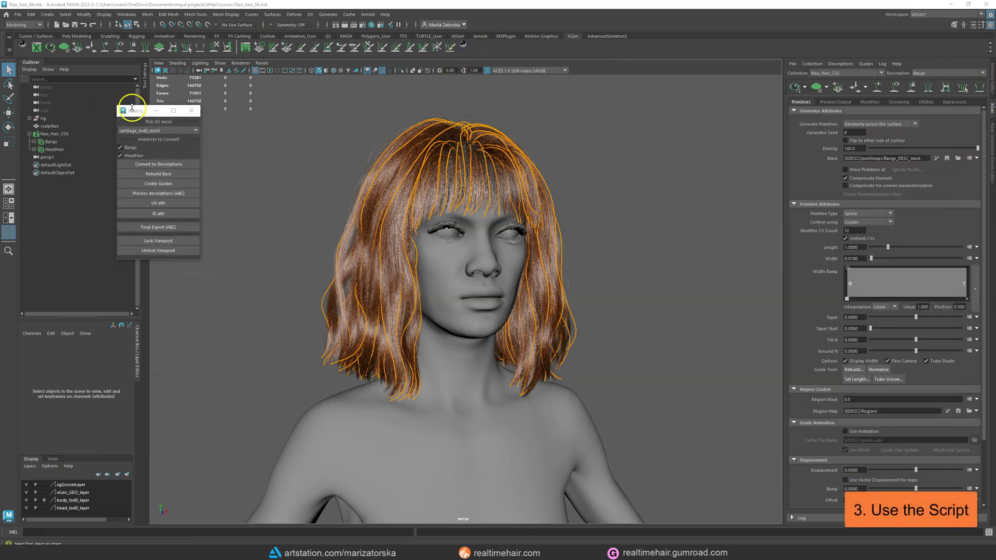
- Choose head_lod0_mesh from the Pick UV mesh list and select the head in the scene
{"action": "left_click_drag", "start_coordinate": [129, 105], "coordinate": [224, 132]}
{"action": "left_click", "coordinate": [291, 158]}
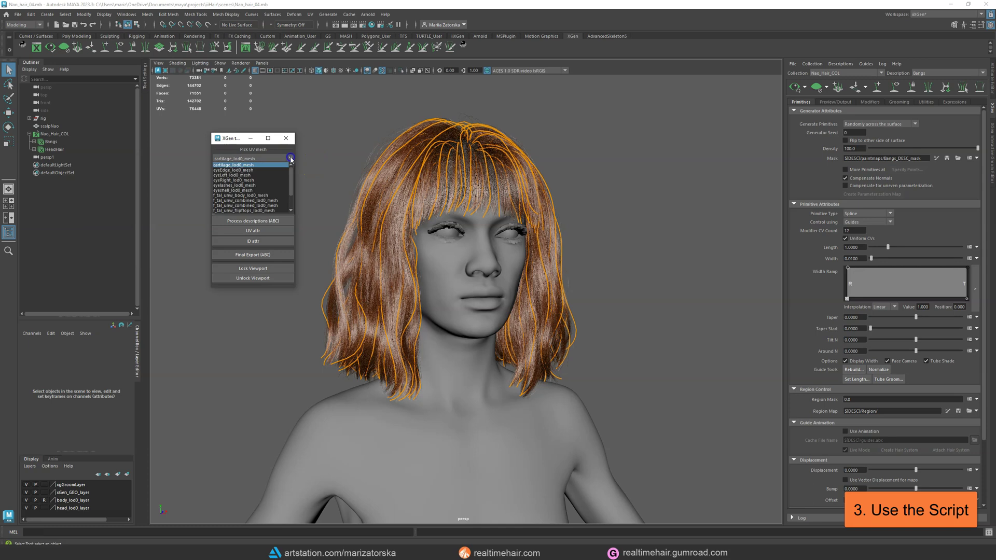
{"action": "left_click_drag", "start_coordinate": [291, 175], "coordinate": [292, 183]}
{"action": "left_click", "coordinate": [248, 196]}
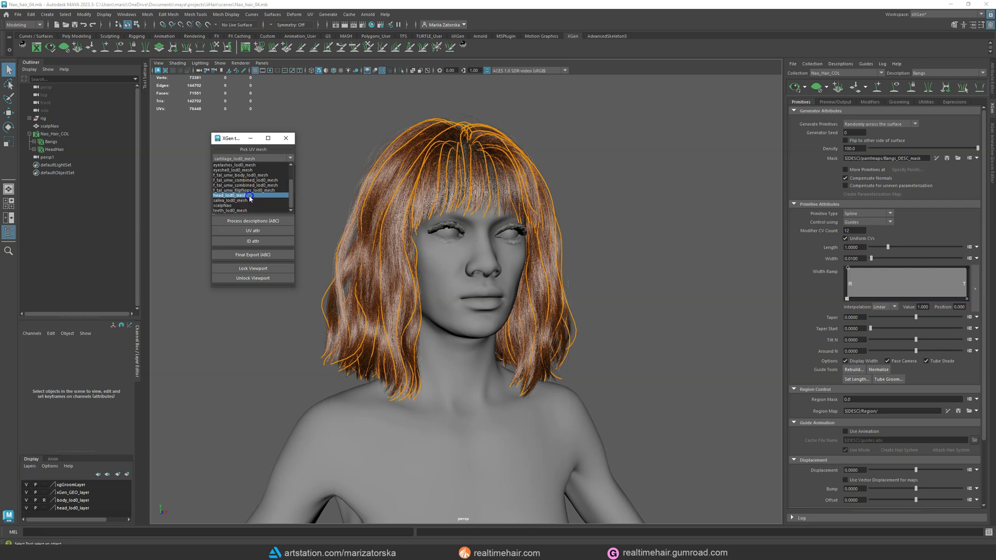
{"action": "left_click", "coordinate": [248, 196]}
{"action": "left_click", "coordinate": [484, 408]}
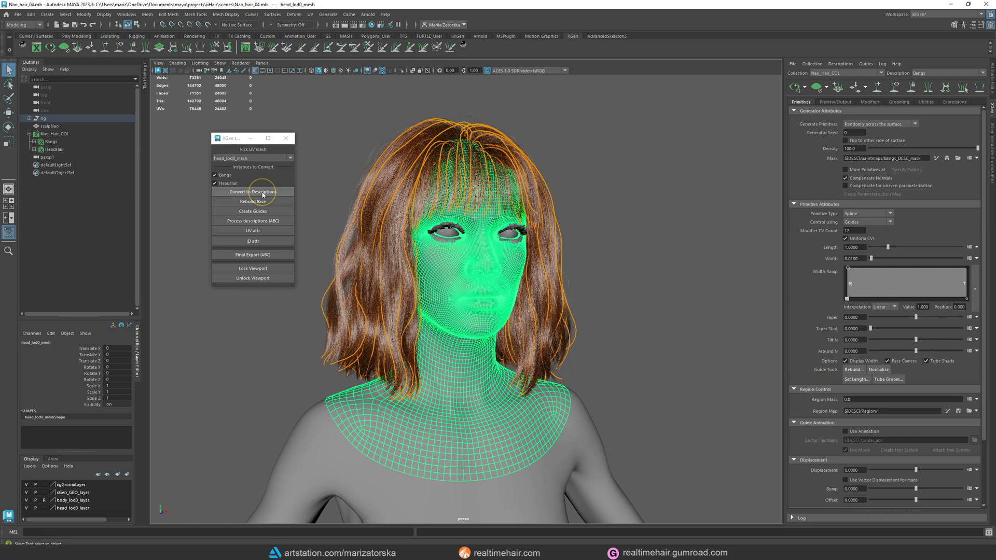
- Convert Bangs and HeadHair to spline descriptions, then run Rebuild Base and Create Guides
{"action": "left_click", "coordinate": [262, 193]}
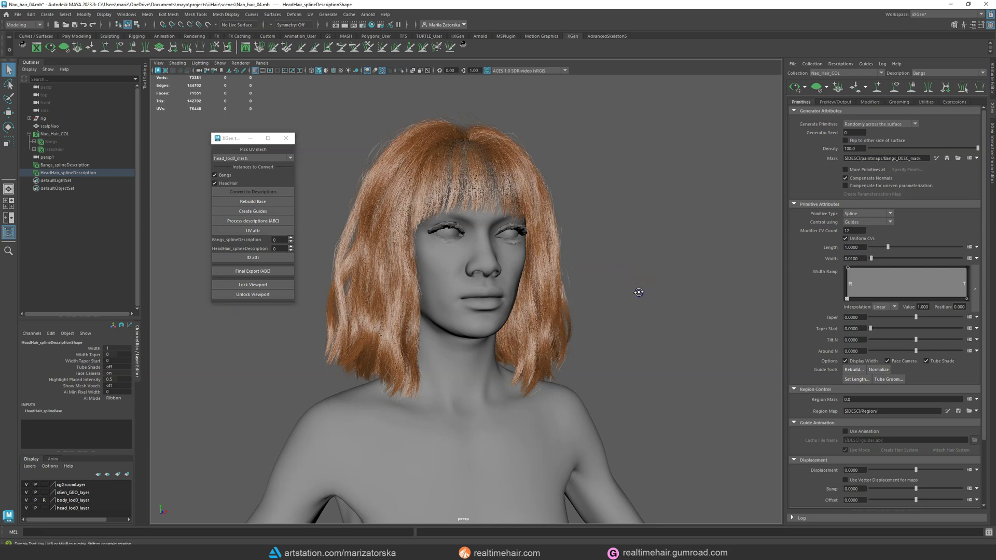
{"action": "left_click_drag", "start_coordinate": [635, 291], "coordinate": [595, 275], "text": "alt"}
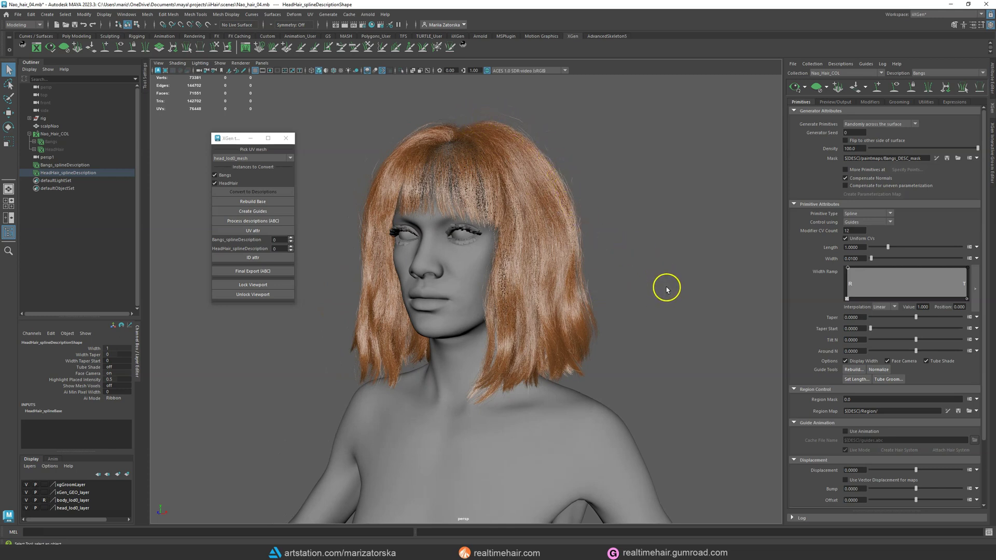
{"action": "left_click", "coordinate": [251, 202]}
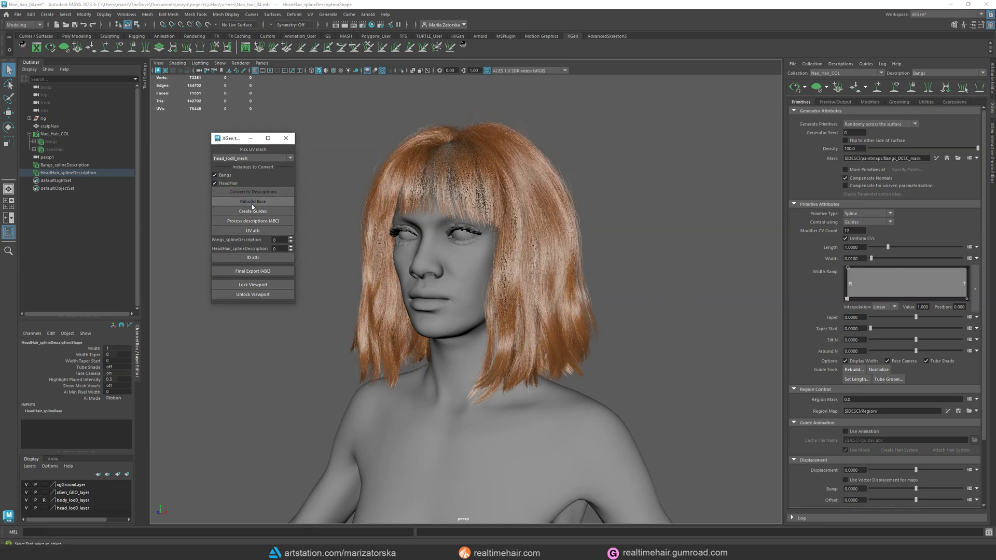
{"action": "left_click", "coordinate": [253, 212]}
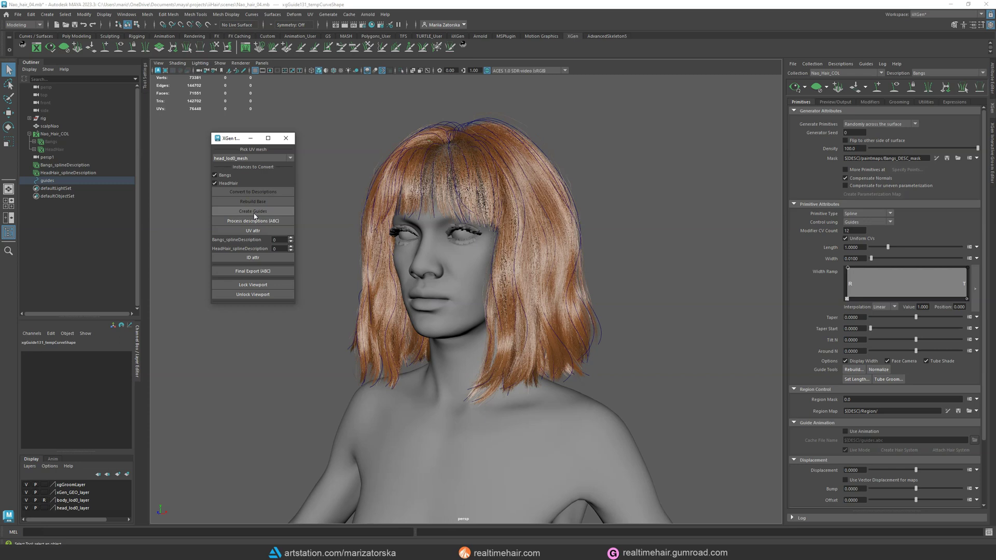
{"action": "left_click", "coordinate": [341, 159]}
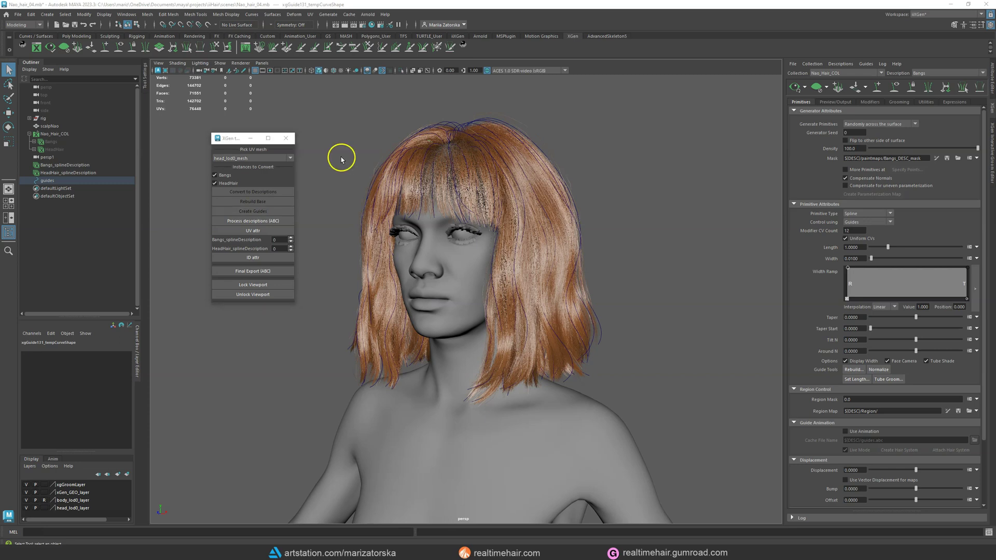
- Process the Bangs and HeadHair descriptions to Alembic, outputting to the xgenProcess folder
{"action": "left_click", "coordinate": [265, 222]}
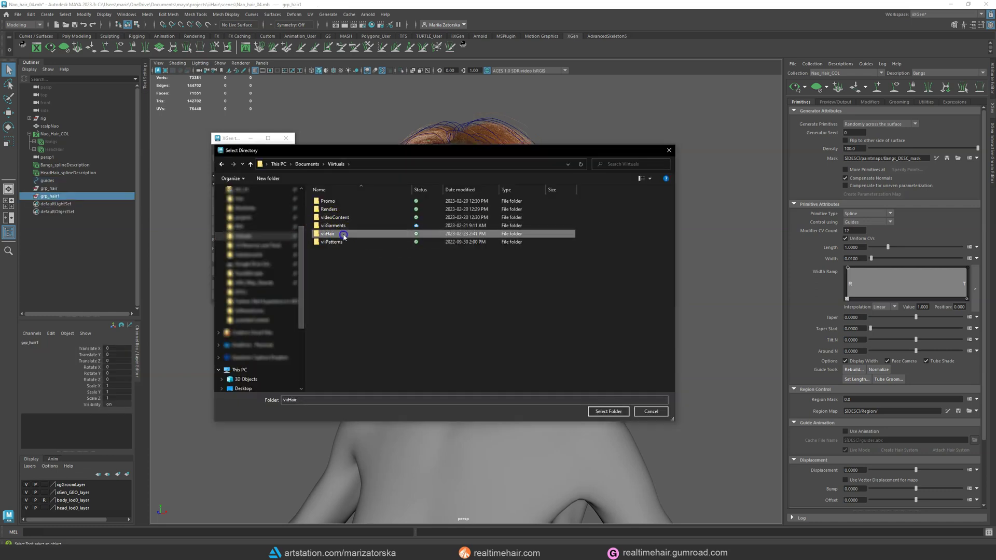
{"action": "left_click", "coordinate": [334, 218]}
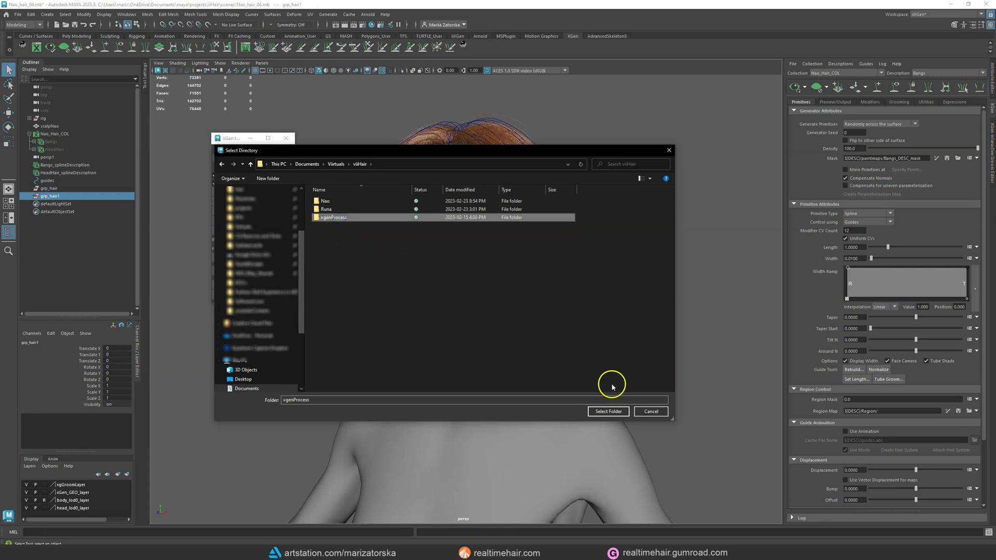
{"action": "left_click", "coordinate": [620, 413]}
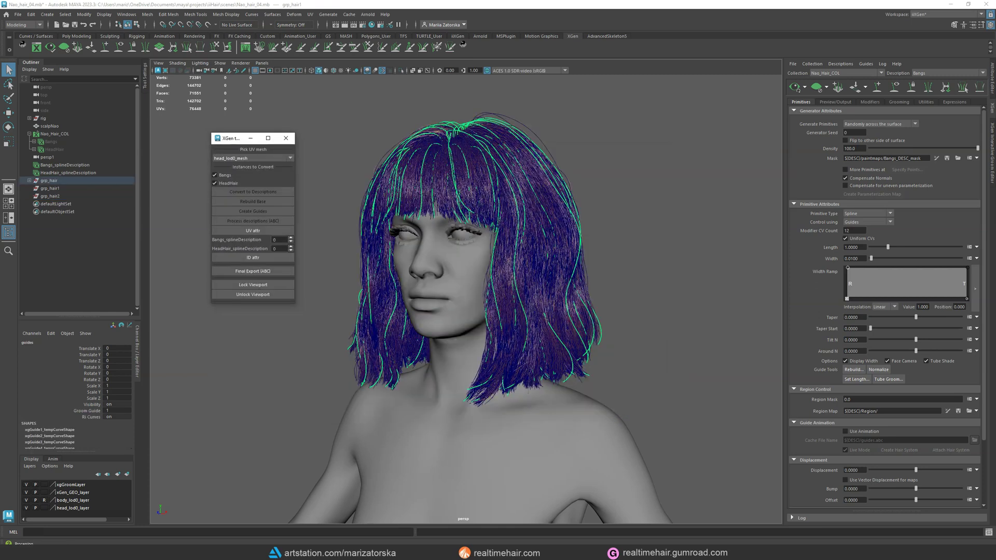
{"action": "left_click", "coordinate": [629, 222]}
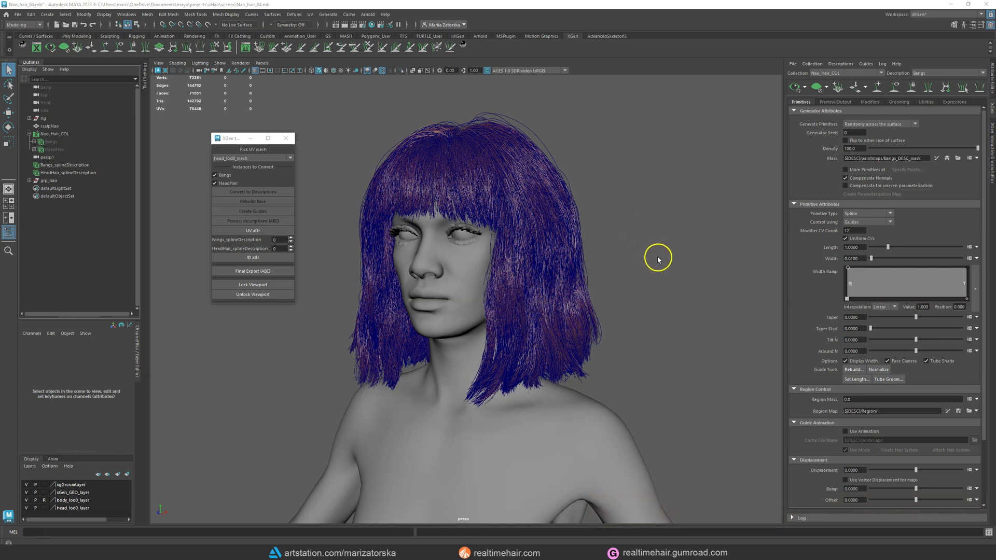
- Add UV and group ID attributes, then final-export as viiNao_Hair.abc, overwriting the old file
{"action": "left_click", "coordinate": [263, 230]}
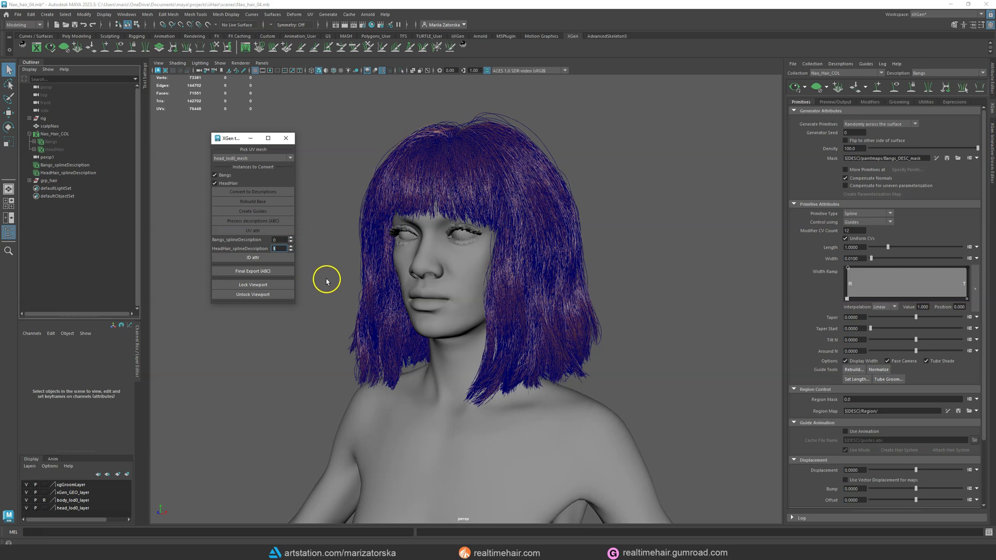
{"action": "left_click", "coordinate": [266, 258]}
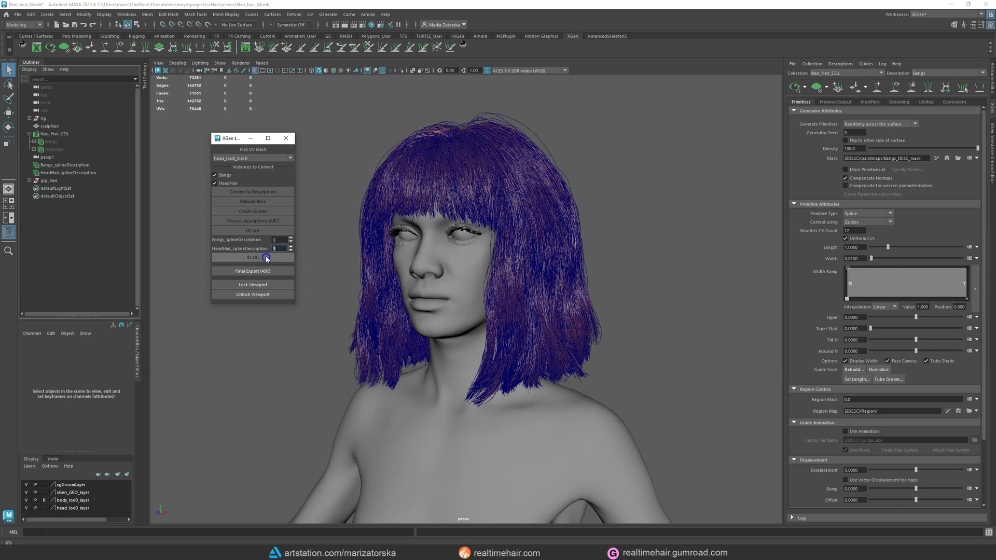
{"action": "left_click", "coordinate": [288, 277]}
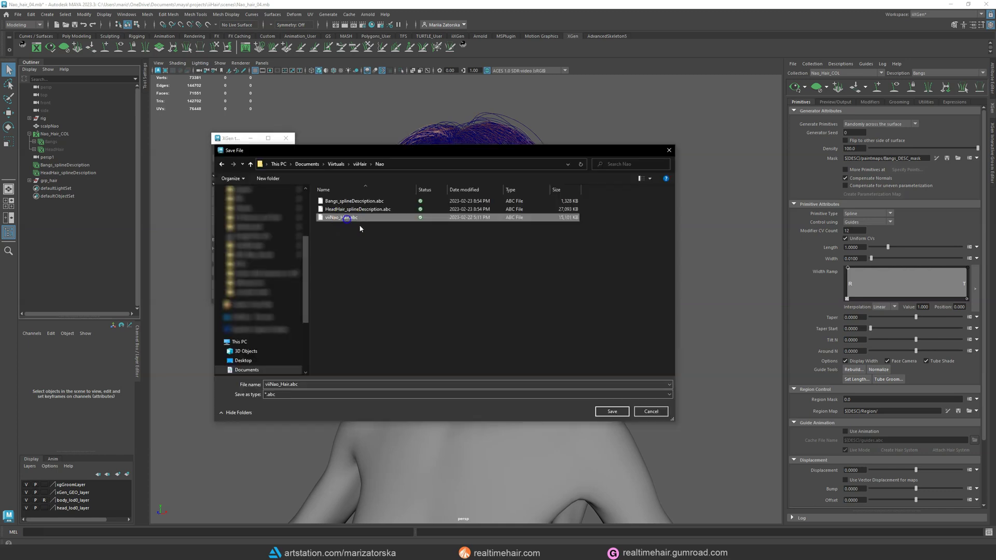
{"action": "left_click", "coordinate": [612, 412]}
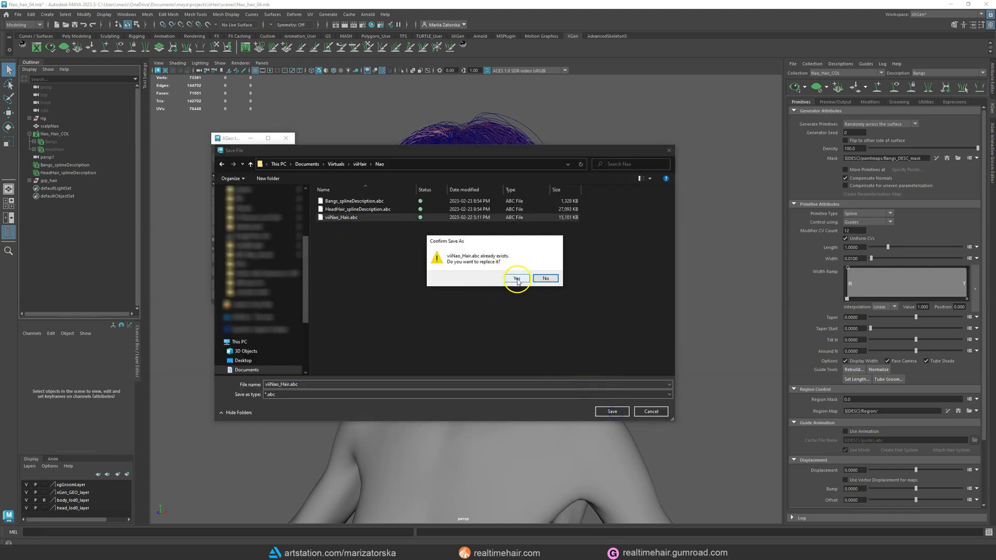
{"action": "left_click", "coordinate": [517, 279]}
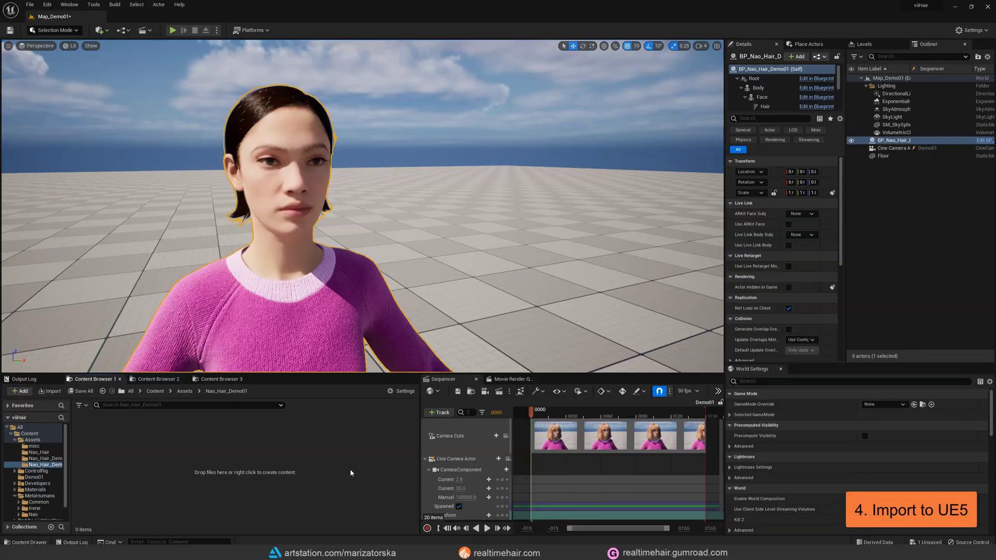
{"action": "left_click", "coordinate": [975, 30]}
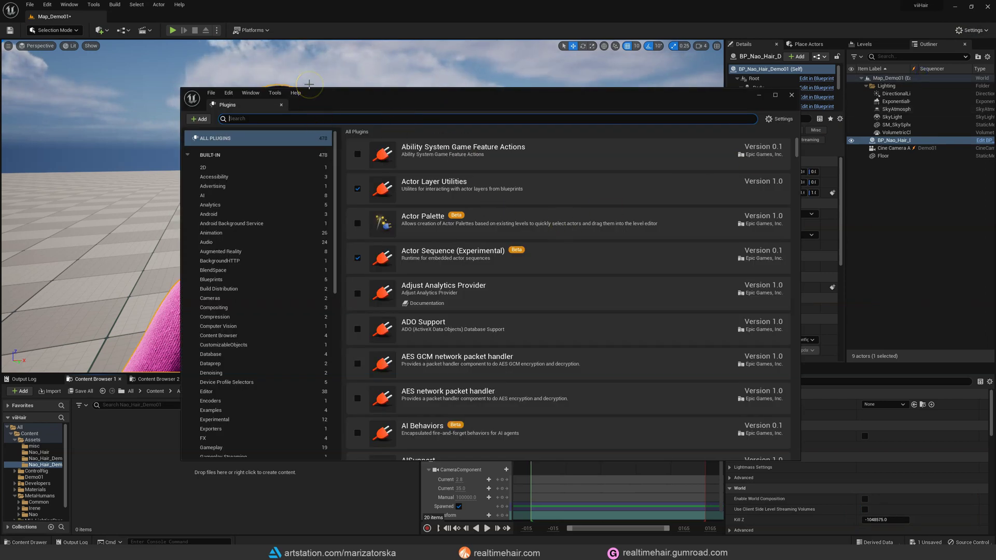
- Filter Plugins for 'groom' to verify Groom and Alembic Groom Importer are enabled
{"action": "type", "text": "groom"}
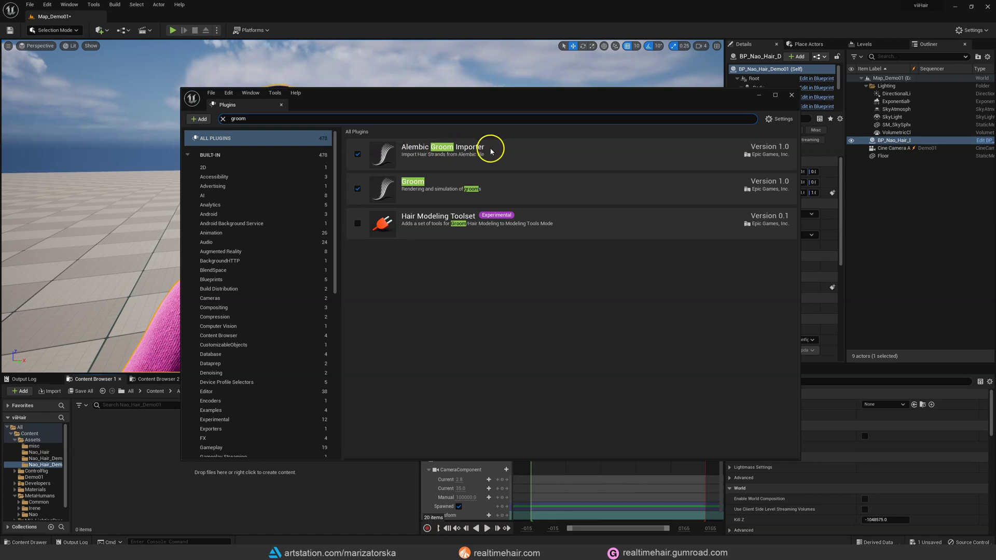
- Import viiNao_Hair.abc into Nao_Hair_Demo01 with rotation -90, 0, 180 and scale -1, 1, 1
{"action": "left_click", "coordinate": [792, 95]}
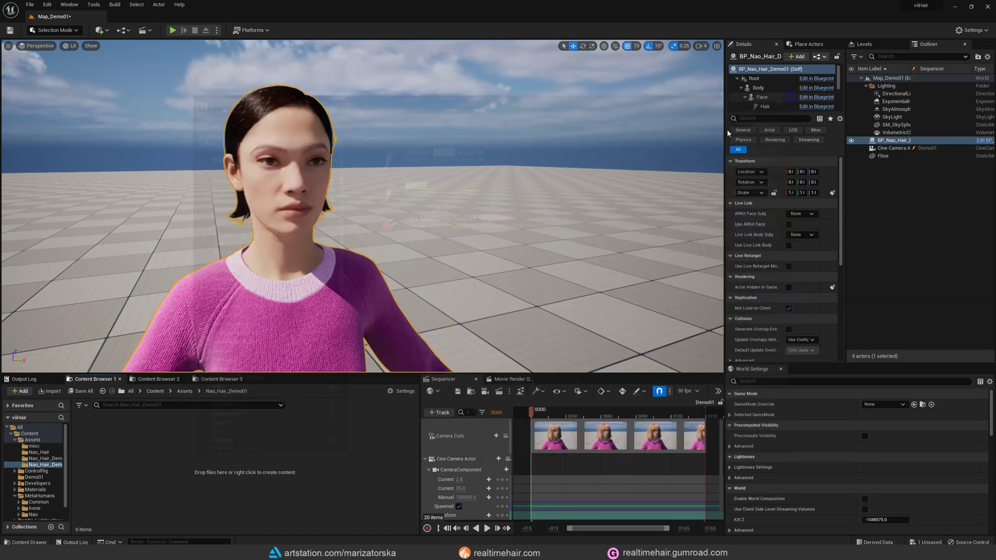
{"action": "key", "text": "alt+Tab"}
{"action": "left_click", "coordinate": [598, 205]}
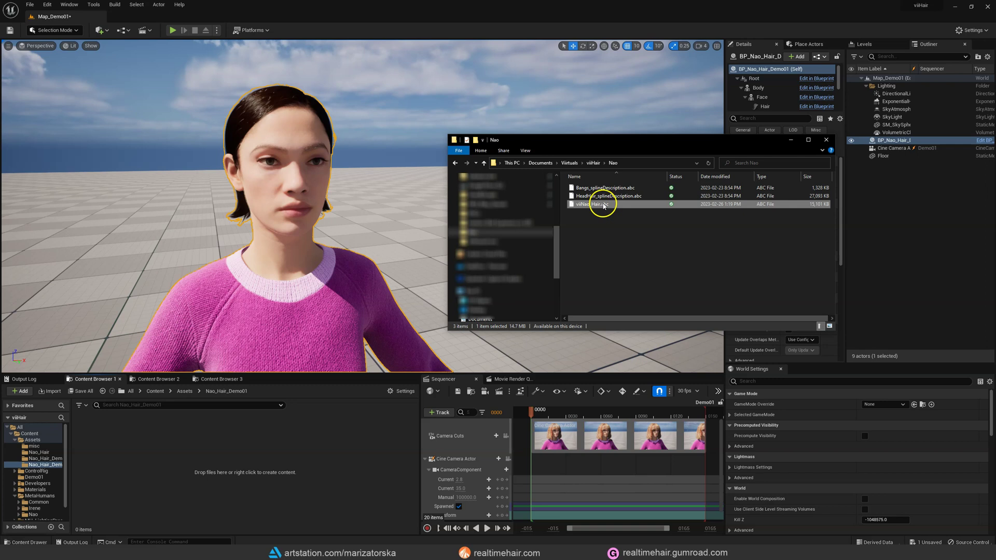
{"action": "left_click_drag", "start_coordinate": [605, 206], "coordinate": [226, 471]}
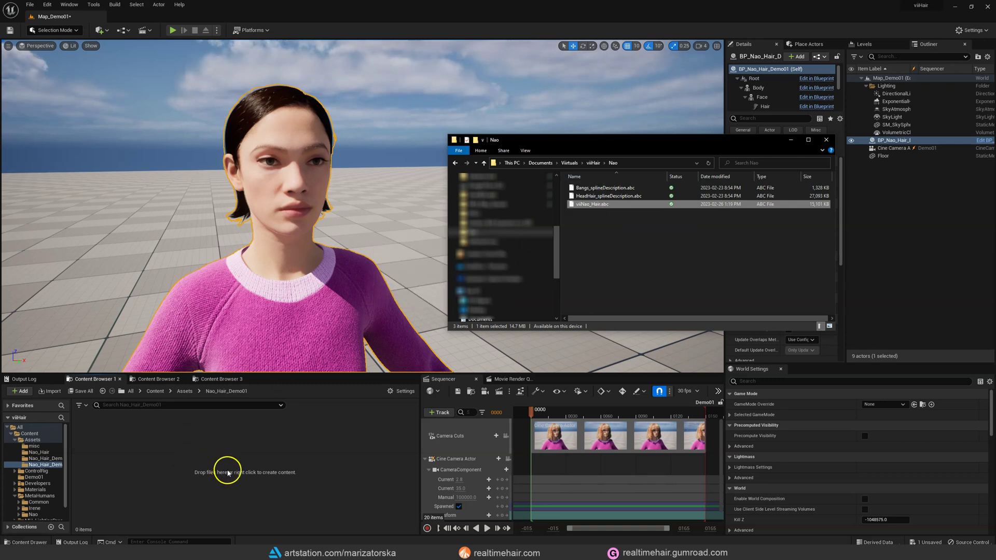
{"action": "left_click", "coordinate": [791, 140]}
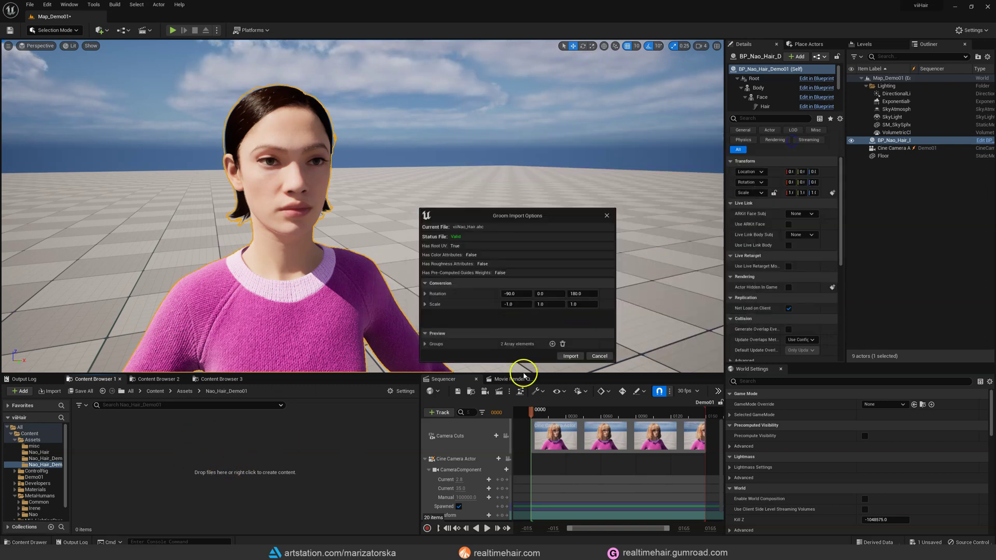
{"action": "left_click", "coordinate": [573, 357]}
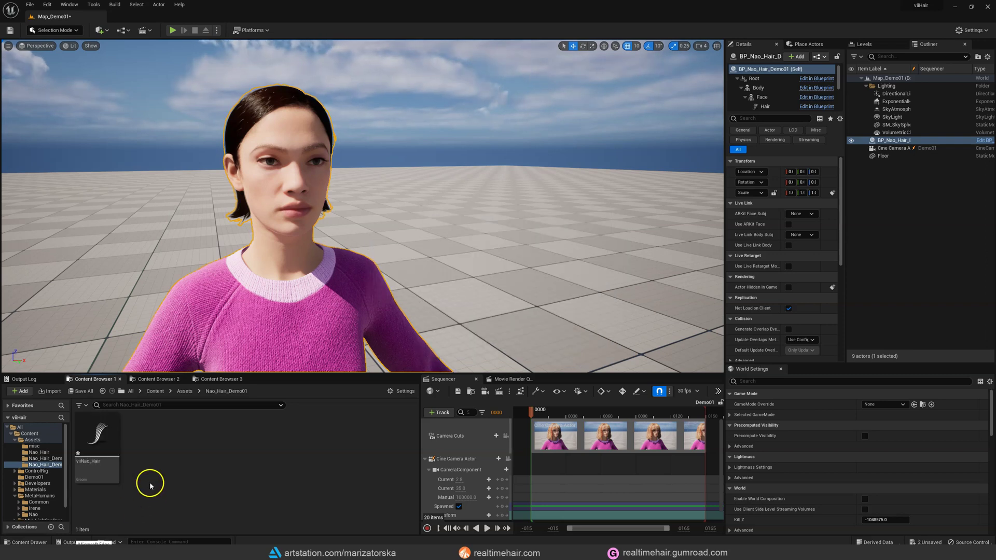
- Create viiNao_Hair_Nao_FaceMesh_Binding targeting Nao_FaceMesh and save it
{"action": "mouse_move", "coordinate": [99, 441]}
{"action": "left_mouse_down"}
{"action": "mouse_move", "coordinate": [91, 467]}
{"action": "mouse_move", "coordinate": [102, 459]}
{"action": "left_mouse_up"}
{"action": "left_click", "coordinate": [133, 486]}
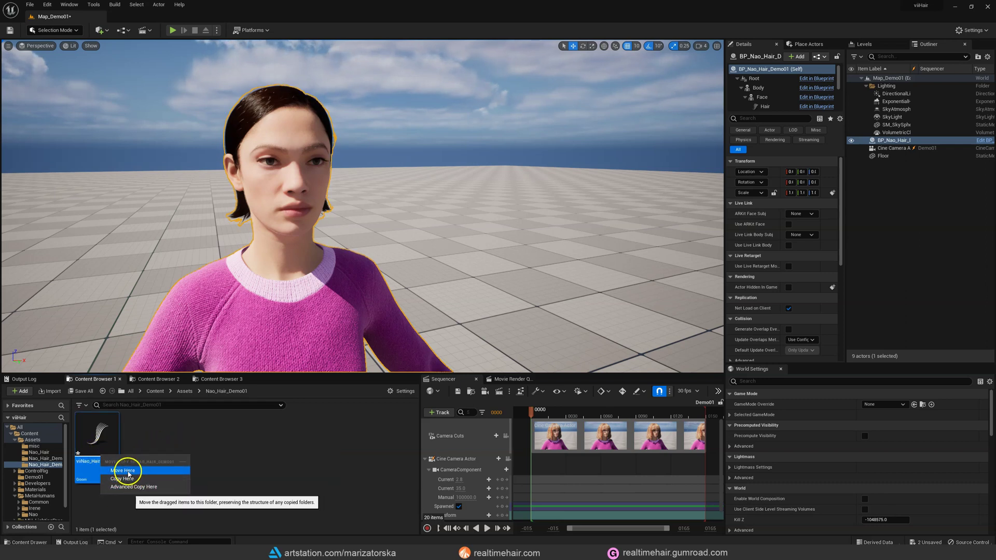
{"action": "right_click", "coordinate": [97, 437]}
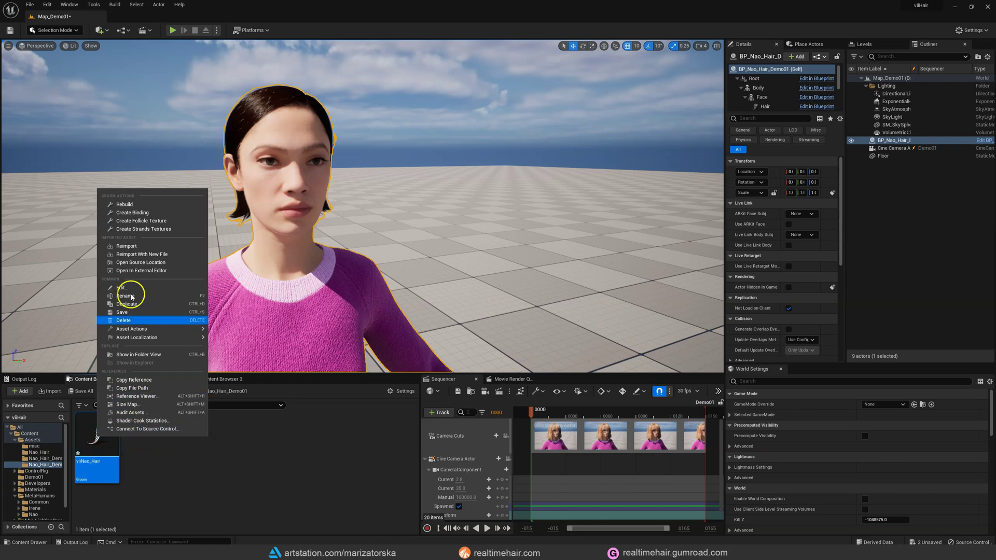
{"action": "left_click", "coordinate": [142, 215]}
{"action": "left_click", "coordinate": [557, 294]}
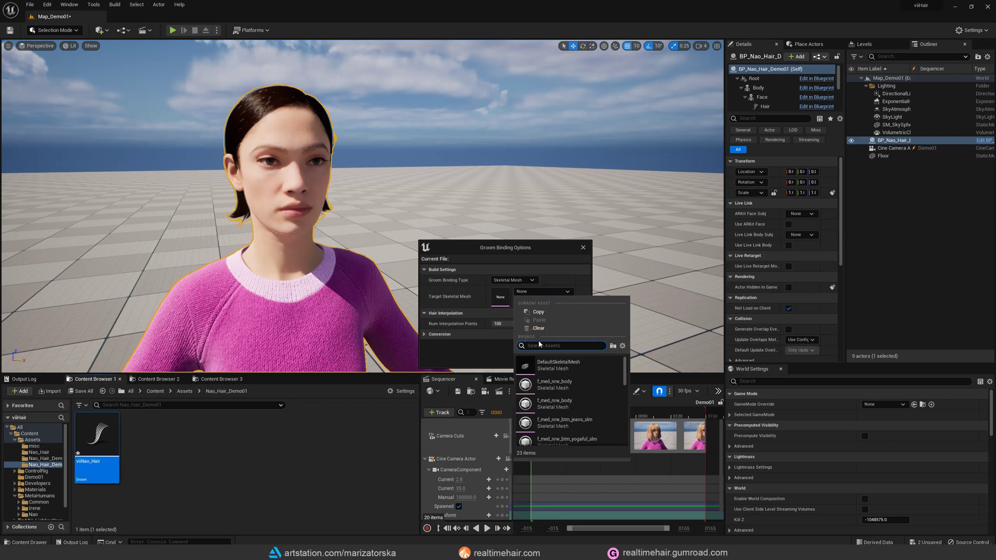
{"action": "type", "text": "nao"}
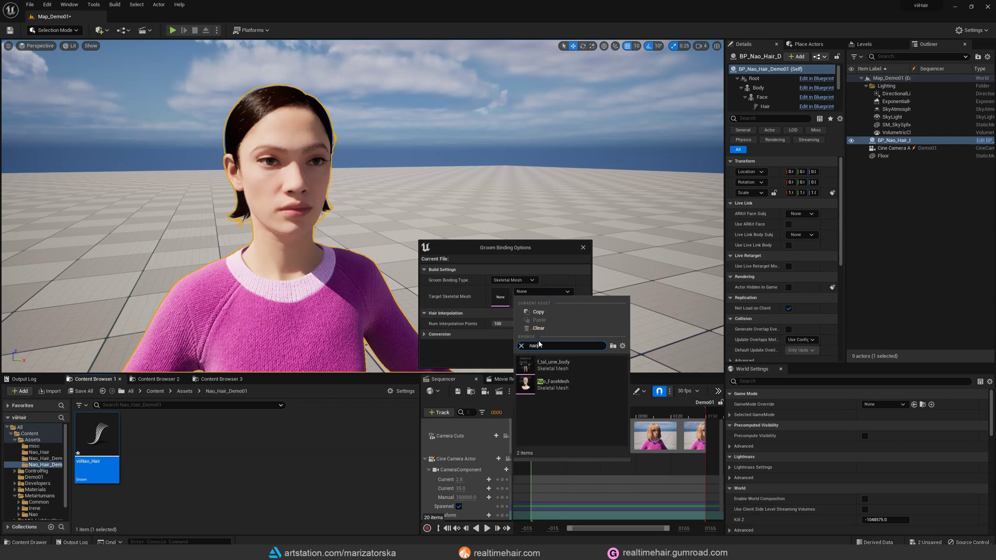
{"action": "left_click", "coordinate": [565, 383]}
{"action": "left_click", "coordinate": [553, 358]}
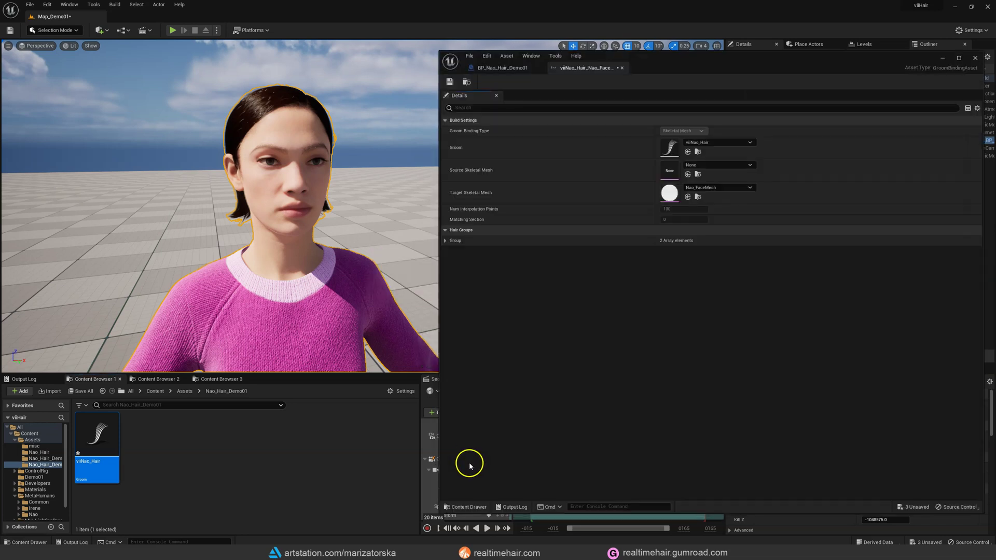
{"action": "left_click", "coordinate": [450, 82]}
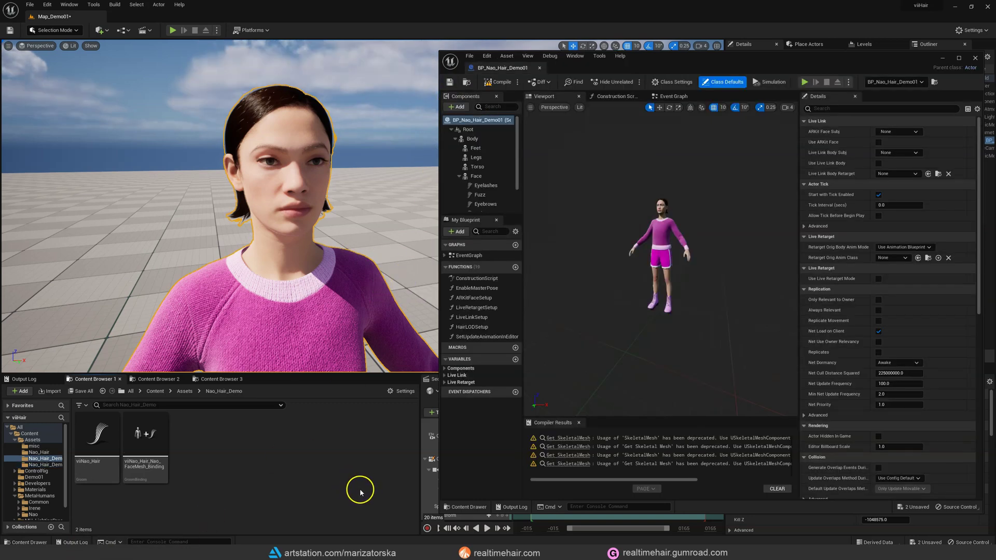
- Set the MetaHuman Hair component's Groom Asset to viiNao_Hair
{"action": "scroll", "coordinate": [516, 138], "scroll_direction": "down", "scroll_amount": 2}
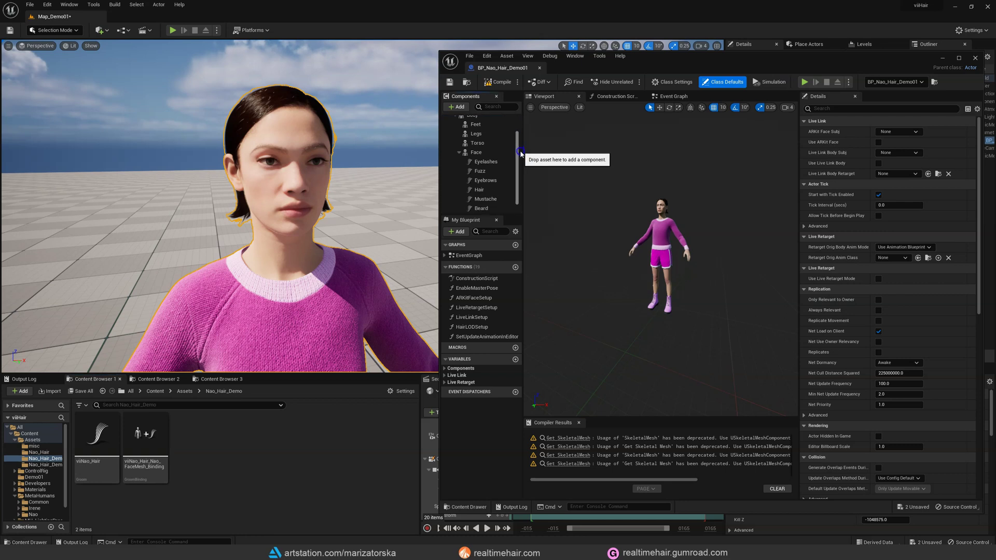
{"action": "left_click", "coordinate": [485, 185]}
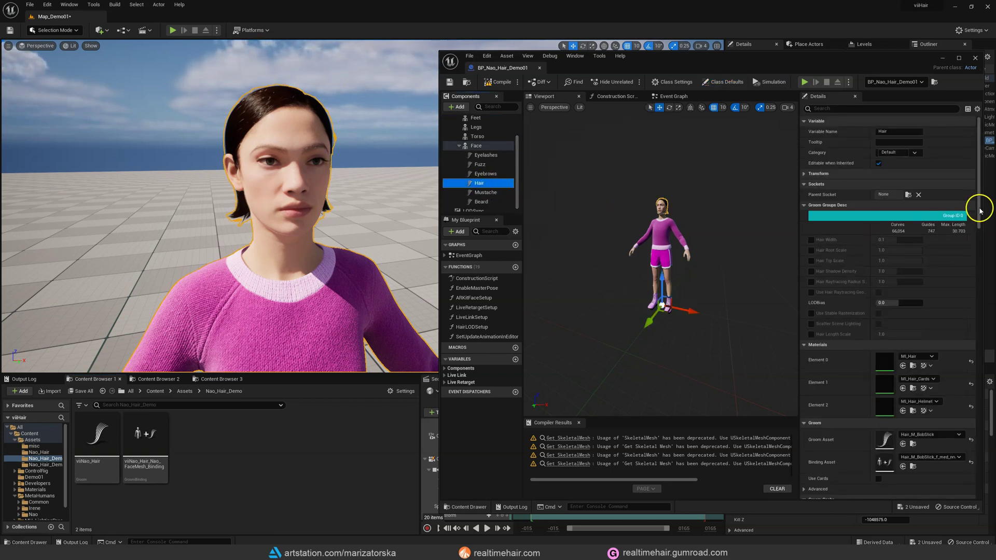
{"action": "left_click_drag", "start_coordinate": [981, 212], "coordinate": [992, 253]}
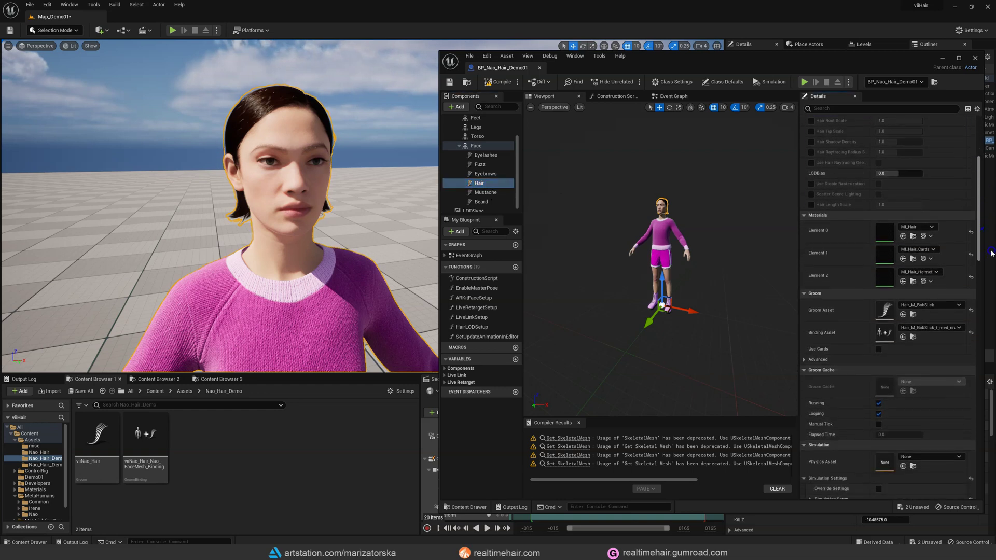
{"action": "left_click", "coordinate": [98, 454]}
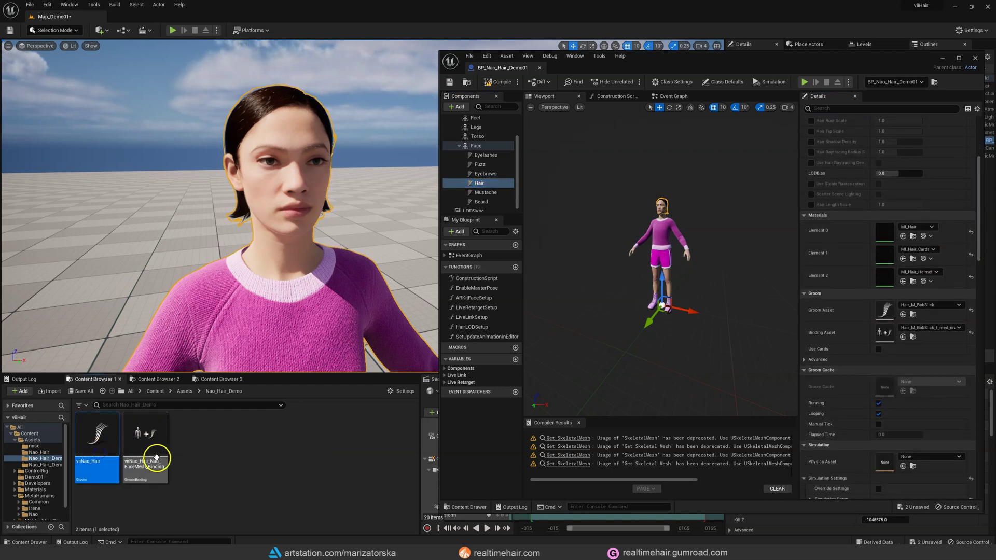
{"action": "left_click", "coordinate": [904, 315]}
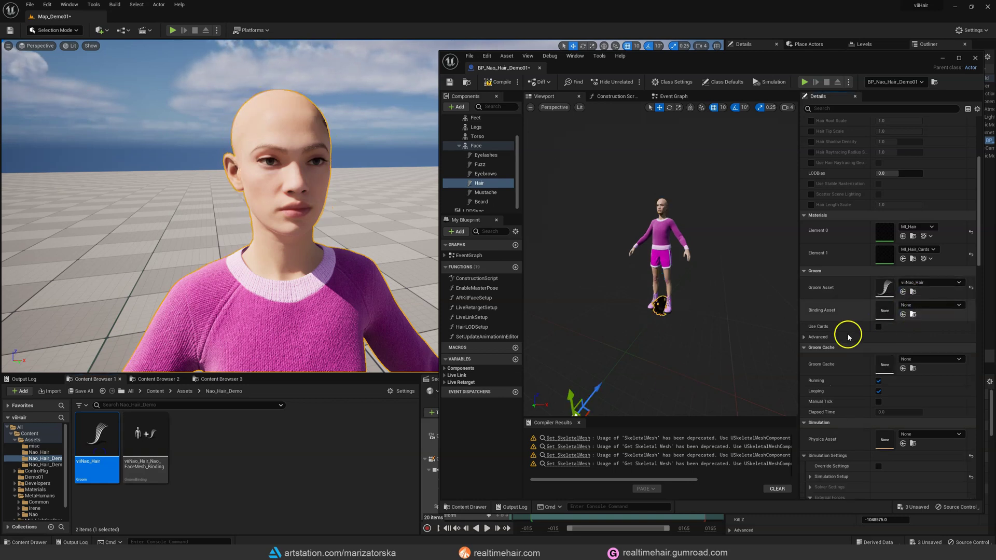
- Assign the viiNao_Hair_Nao_FaceMesh_Binding as Binding Asset, then compile and save the blueprint
{"action": "left_click_drag", "start_coordinate": [145, 441], "coordinate": [210, 442]}
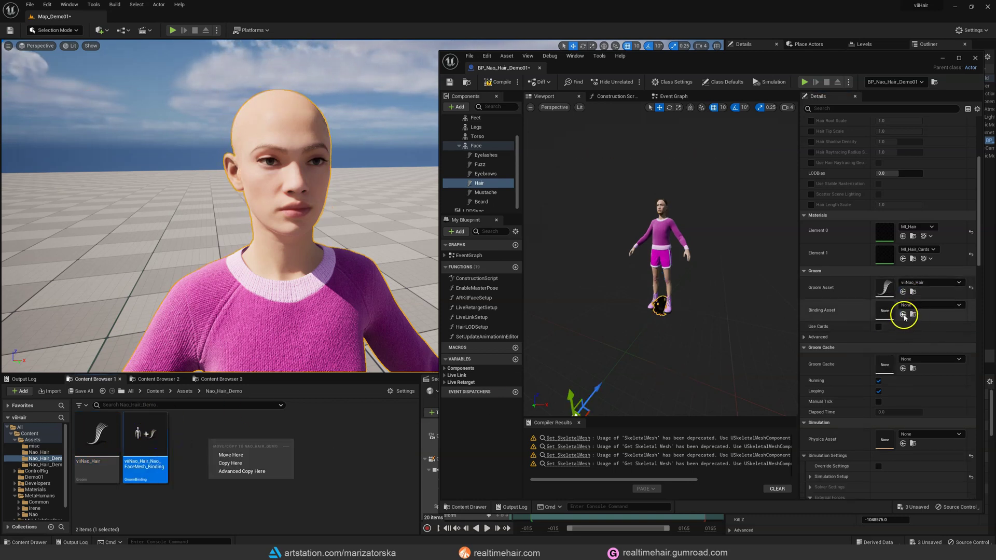
{"action": "left_click", "coordinate": [903, 315]}
{"action": "left_click", "coordinate": [904, 315]}
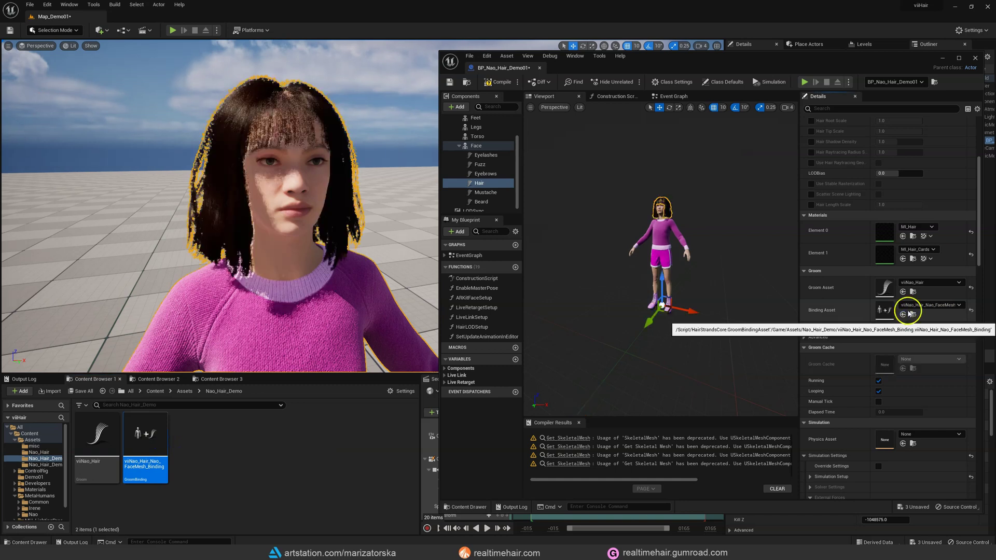
{"action": "left_click", "coordinate": [498, 82]}
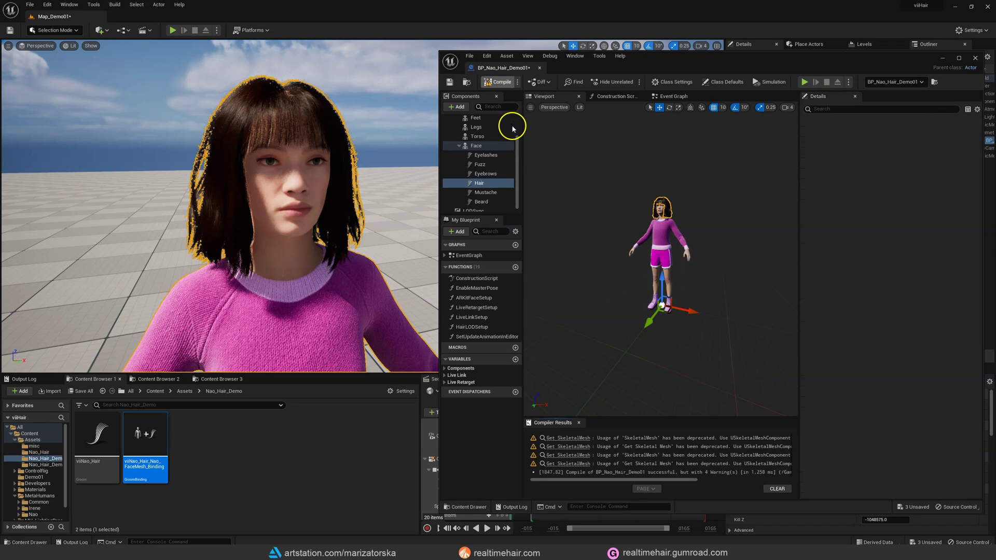
{"action": "left_click", "coordinate": [450, 82]}
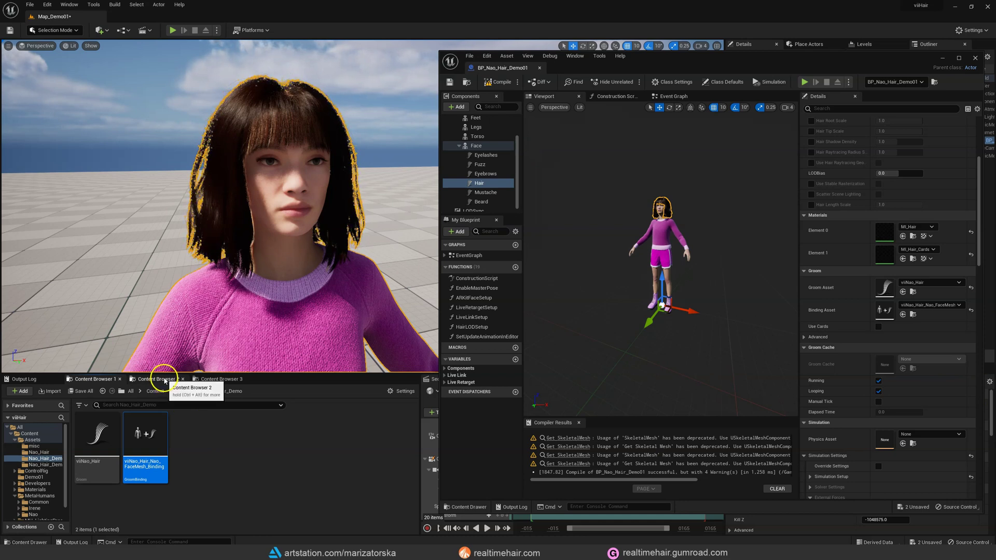
- Assign MI_Hair_Nao from Content Browser 3 to the hair's Element 0 and recompile
{"action": "left_click", "coordinate": [213, 380]}
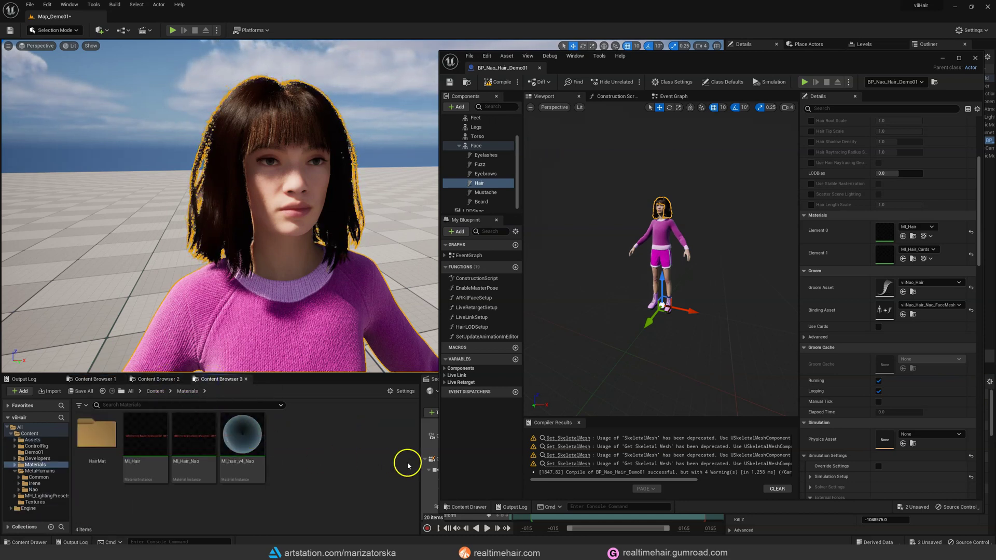
{"action": "left_click", "coordinate": [188, 468]}
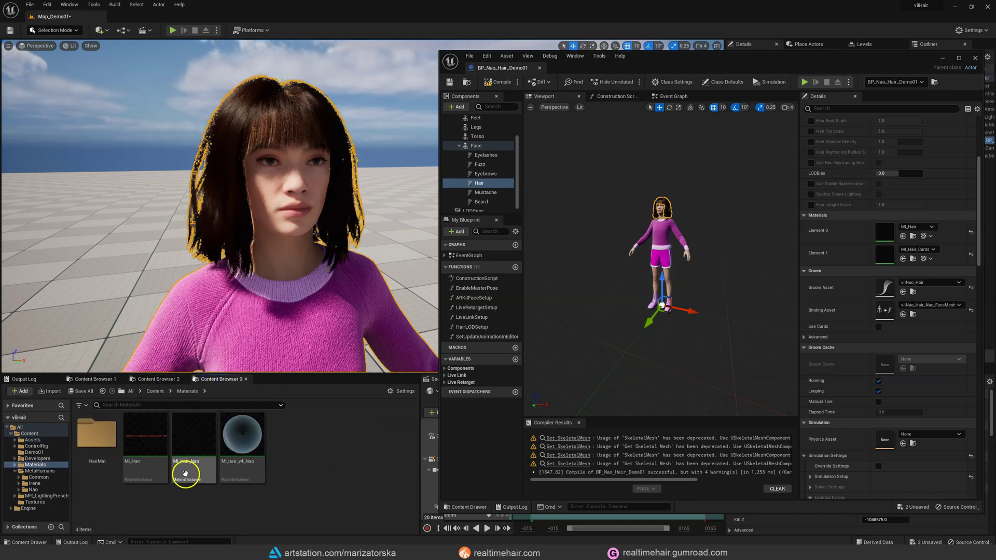
{"action": "left_click", "coordinate": [904, 236]}
{"action": "left_click", "coordinate": [496, 82]}
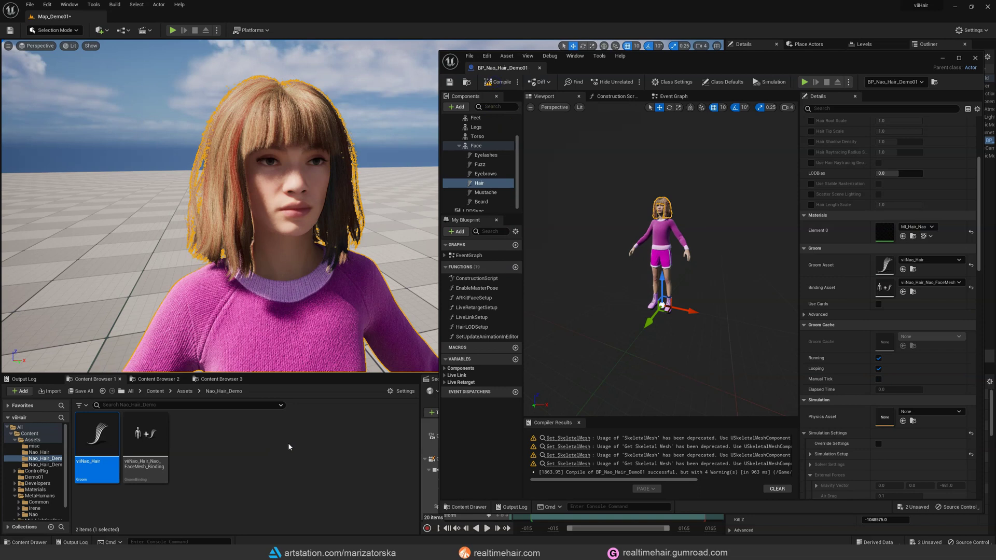
- Open viiNao_Hair in the Groom editor and orbit the preview around the hair
{"action": "mouse_move", "coordinate": [94, 453]}
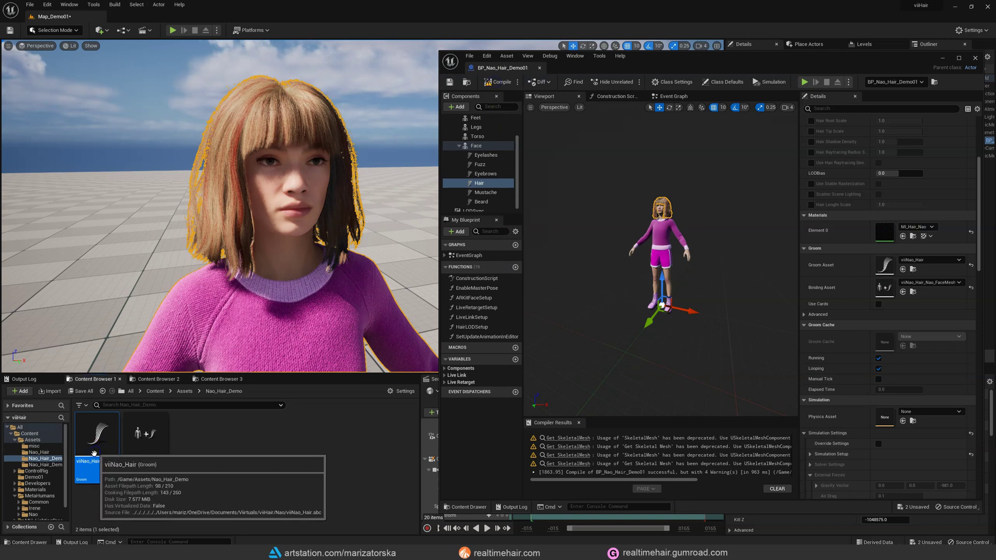
{"action": "double_click", "coordinate": [94, 453]}
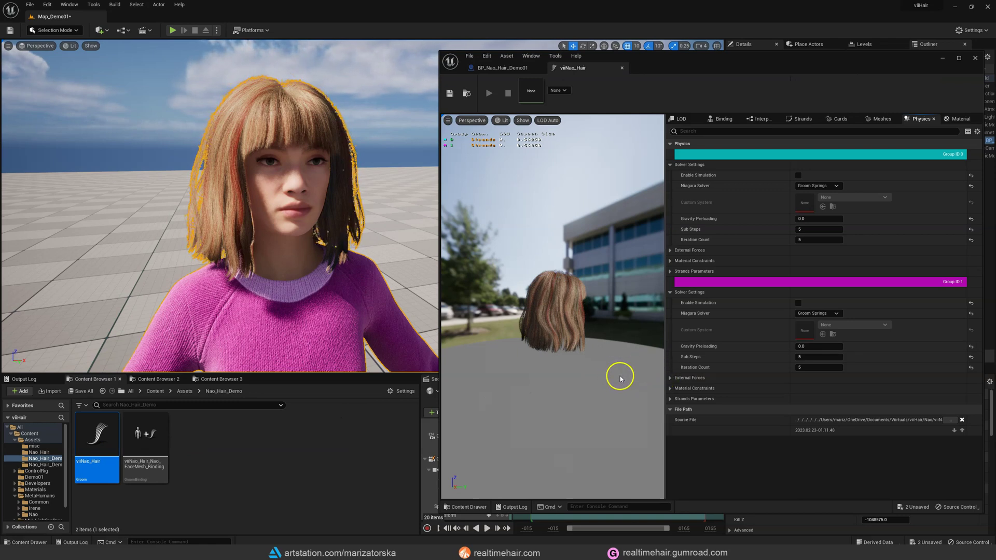
{"action": "left_click_drag", "start_coordinate": [620, 377], "coordinate": [510, 375]}
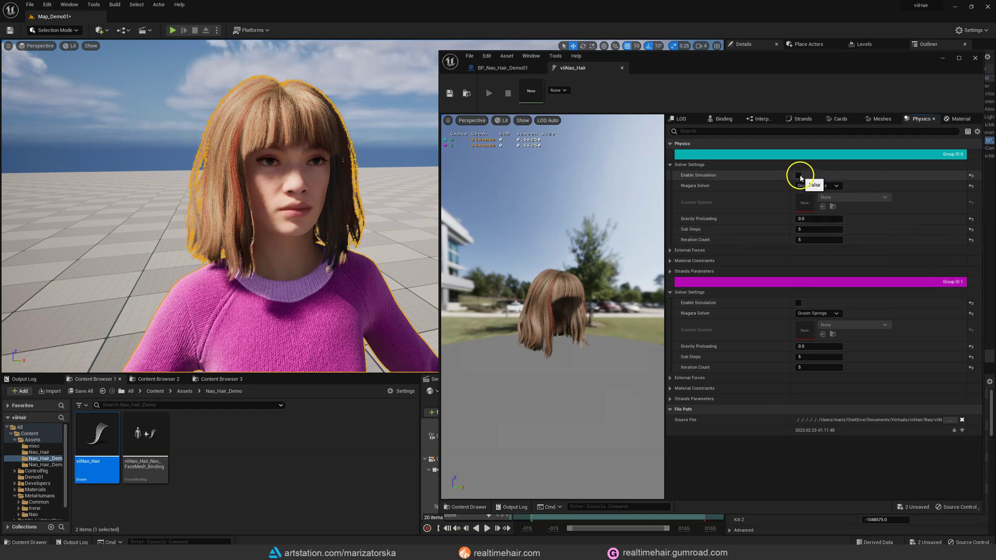
- In Strands settings, test a thicker Group ID 0 hair width, then reset it to 0.01
{"action": "left_click", "coordinate": [802, 119]}
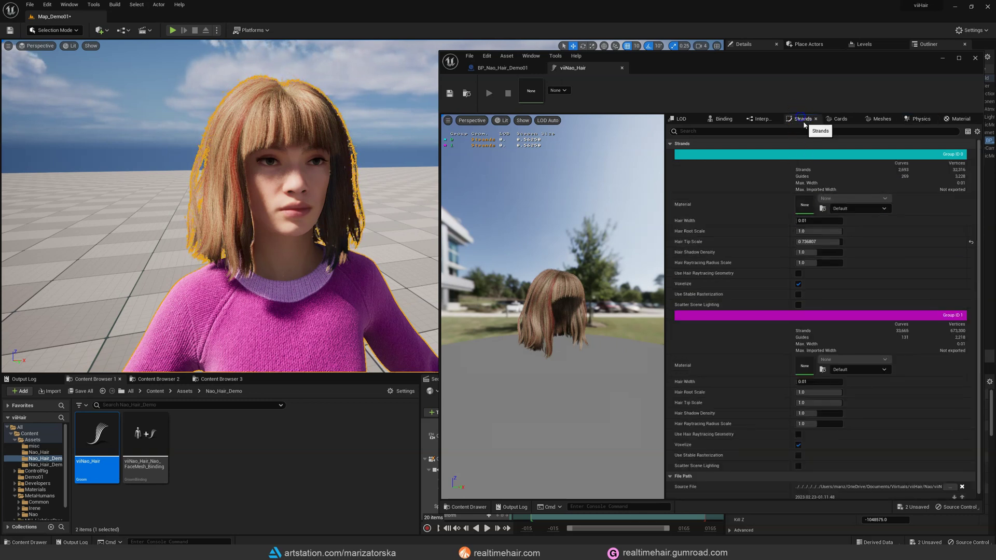
{"action": "left_click", "coordinate": [814, 220]}
{"action": "left_click_drag", "start_coordinate": [815, 220], "coordinate": [971, 222]}
{"action": "left_click", "coordinate": [971, 222]}
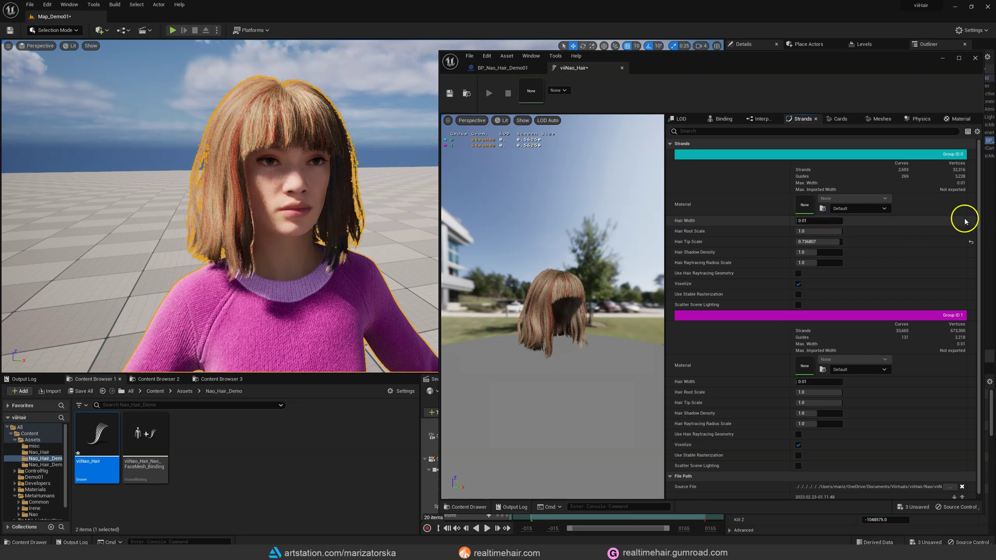